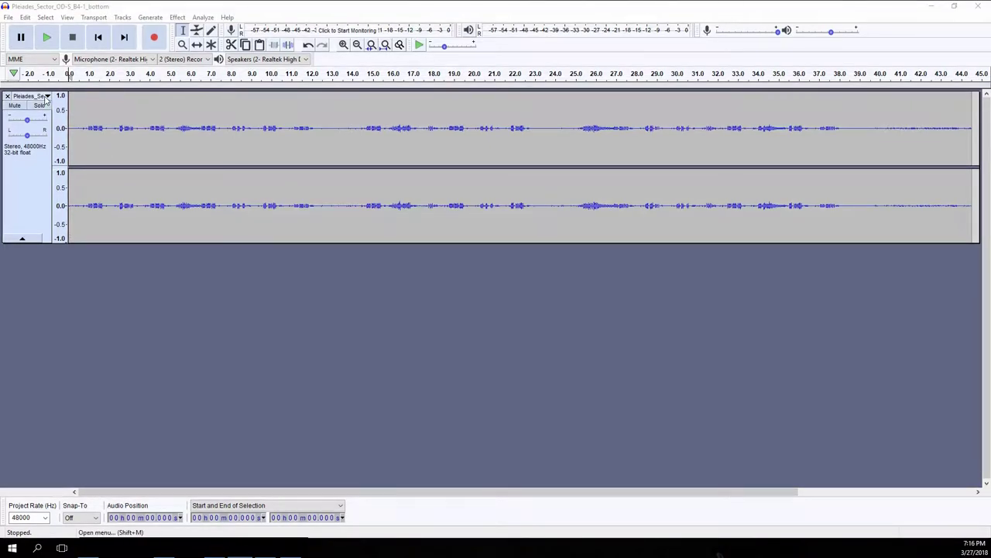
# Step: Display the track as a spectrogram, with a minimum frequency of 800 Hz, maximum of 5000 Hz and a colour range of 70 dB
pyautogui.click(45, 97)
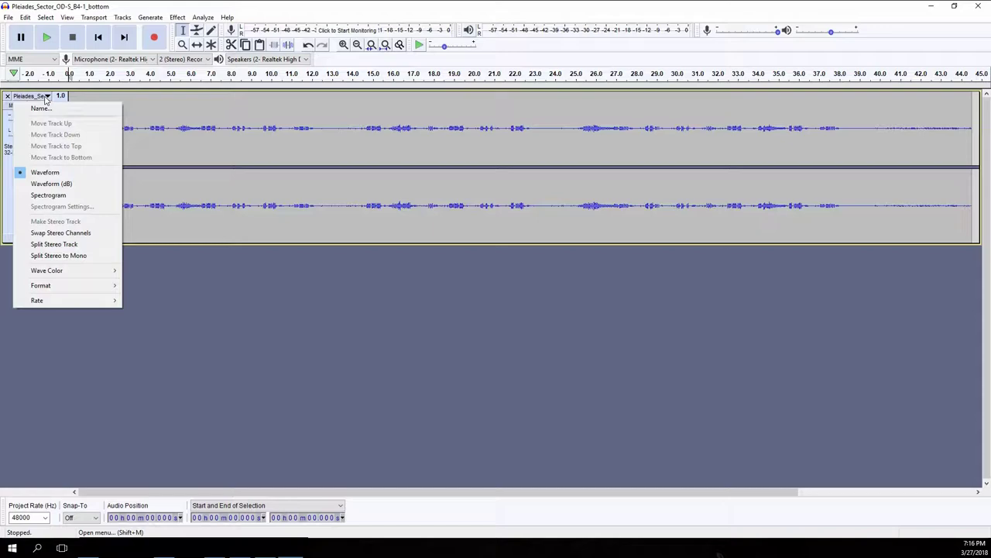
pyautogui.click(51, 195)
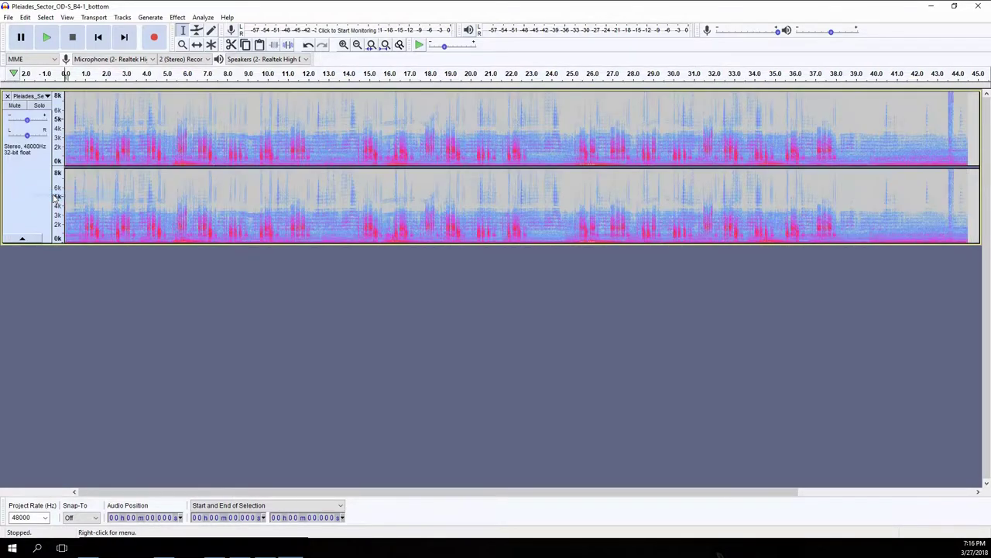
pyautogui.click(44, 97)
pyautogui.click(62, 206)
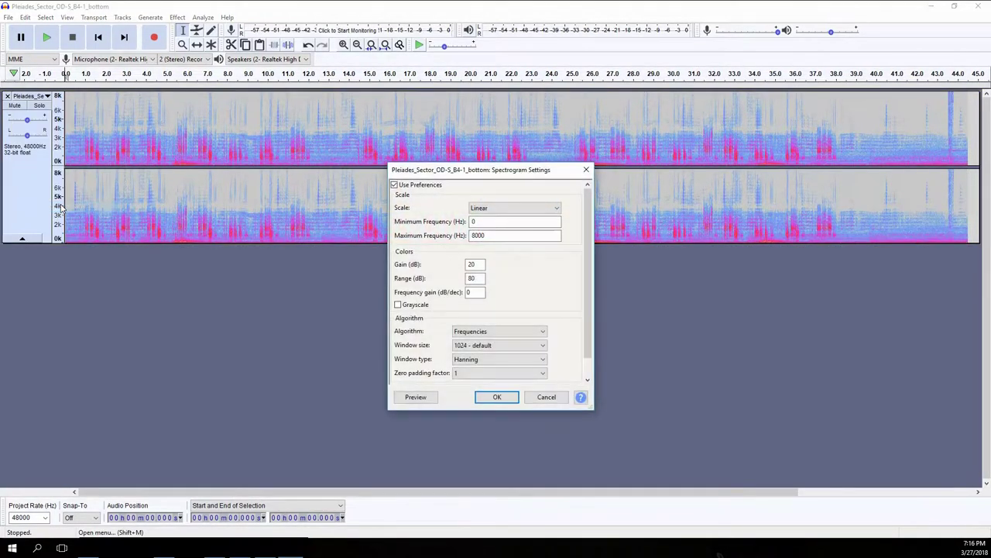
pyautogui.doubleClick(481, 222)
pyautogui.write('800')
pyautogui.press('Tab')
pyautogui.write('500')
pyautogui.doubleClick(471, 277)
pyautogui.write('70')
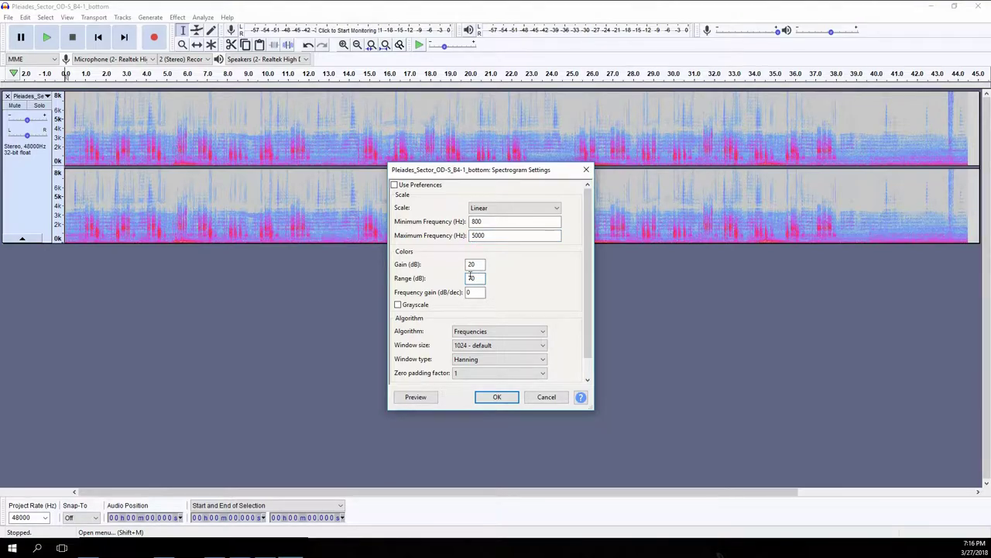
# Step: Set the spectrogram's window size to 4096 and window type to Gaussian(a=3.5), and apply the settings
pyautogui.click(481, 346)
pyautogui.click(457, 425)
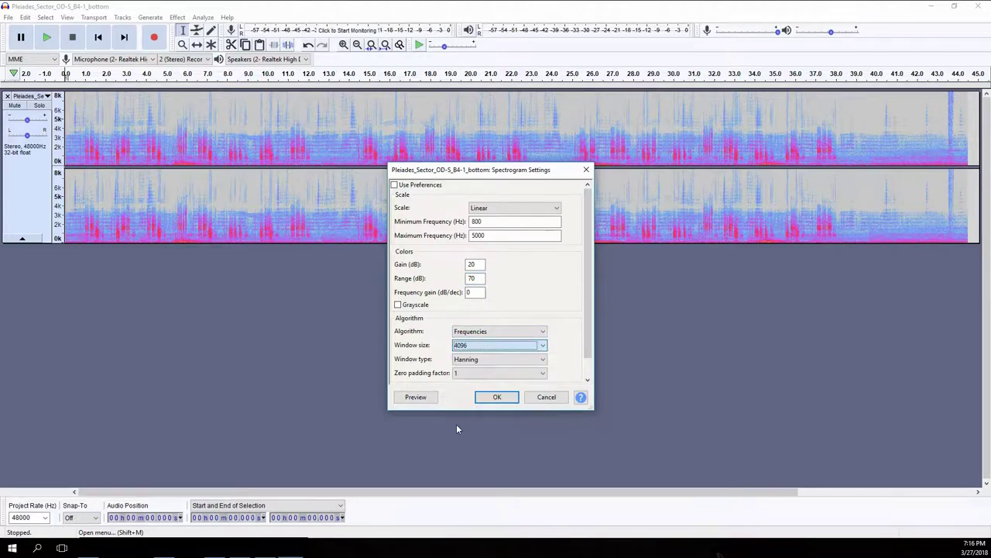
pyautogui.click(471, 359)
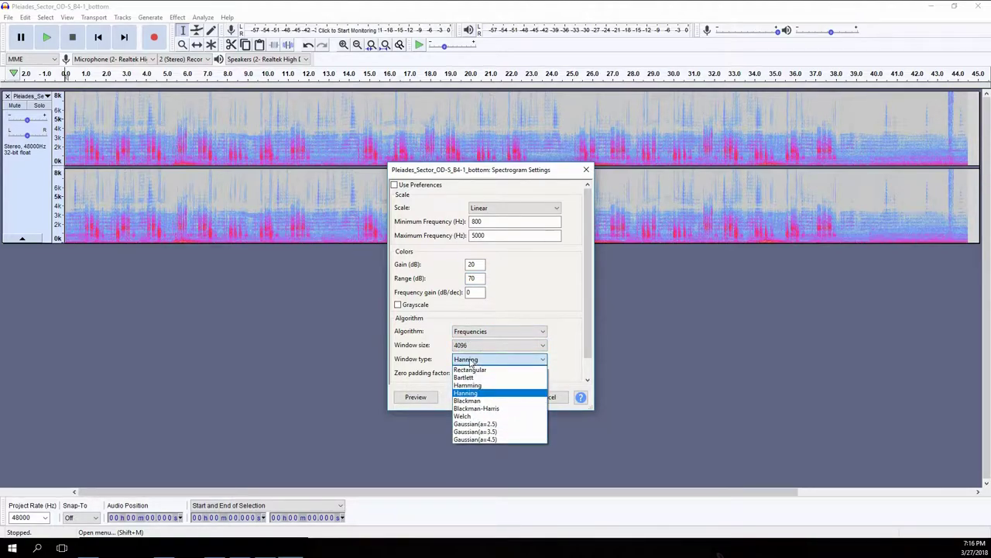
pyautogui.click(483, 432)
pyautogui.click(494, 398)
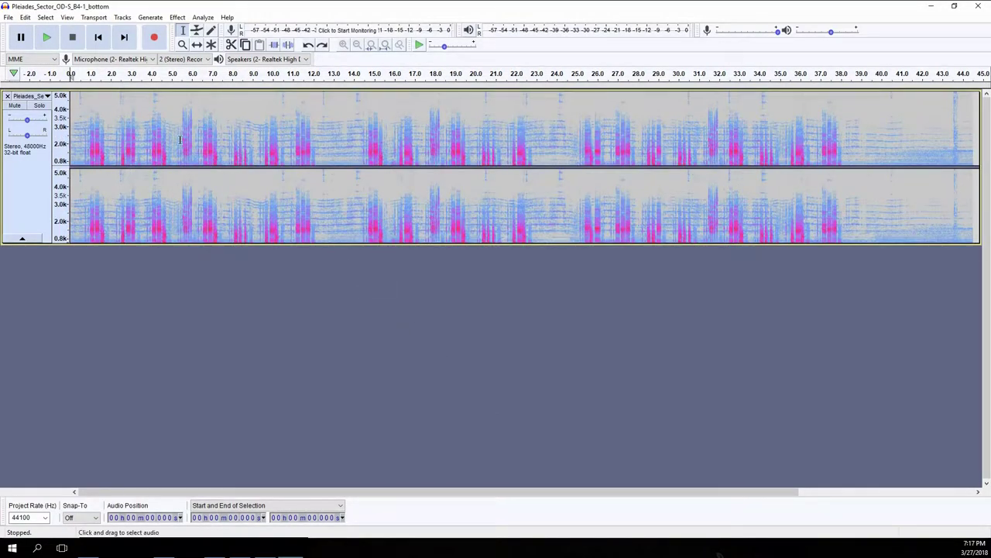
# Step: Enlarge the stereo track's height and bring roughly the first 11 seconds of audio into view
pyautogui.scroll(2, 170, 143)
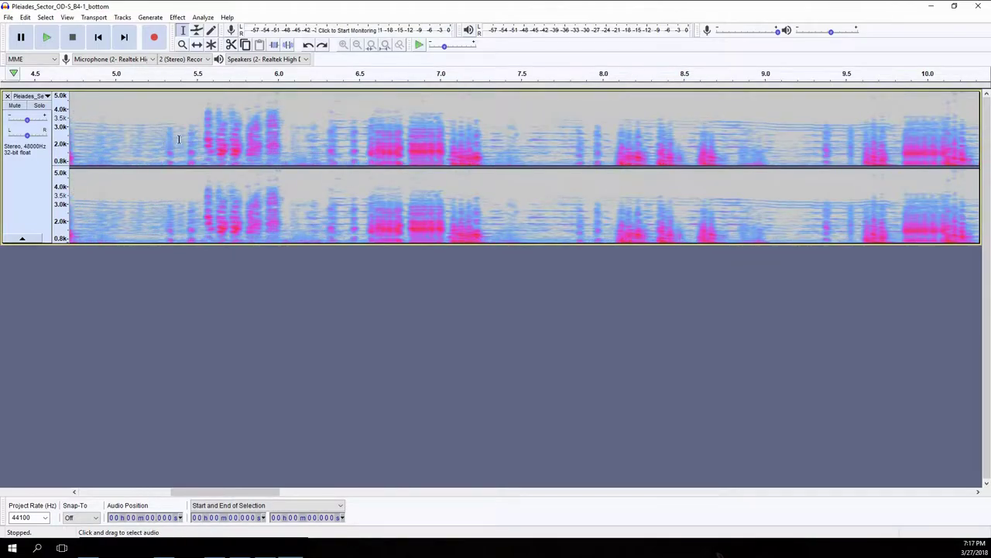
pyautogui.moveTo(248, 243); pyautogui.dragTo(246, 294)
pyautogui.moveTo(230, 491); pyautogui.dragTo(119, 491)
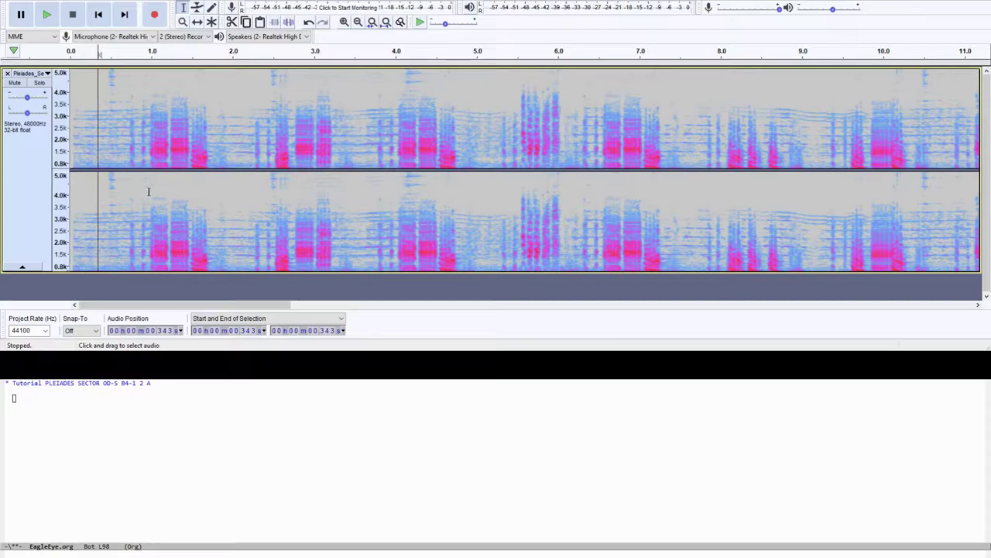
# Step: Select the first sound group from about 0.53 to 2.02 s and play it repeatedly
pyautogui.moveTo(114, 136); pyautogui.dragTo(232, 148)
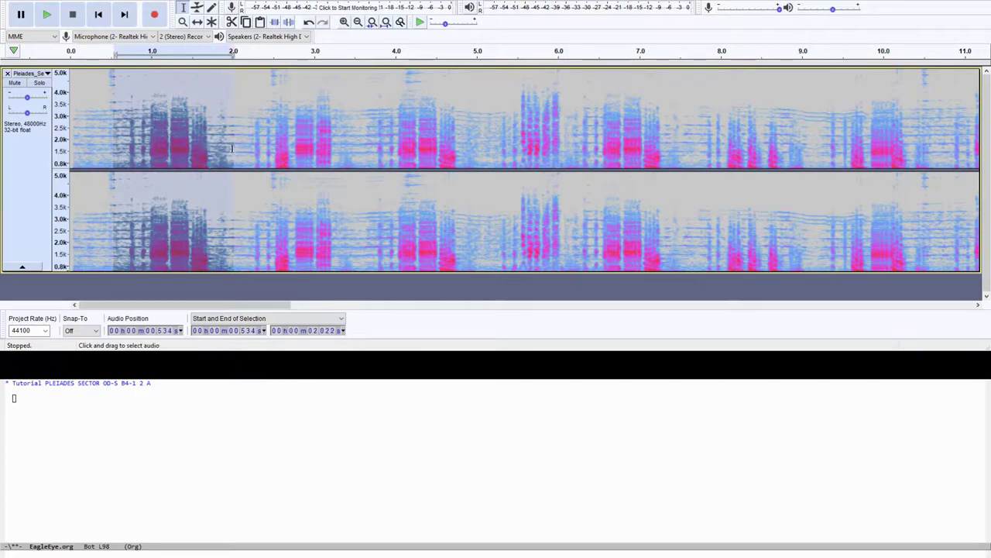
pyautogui.click(44, 17)
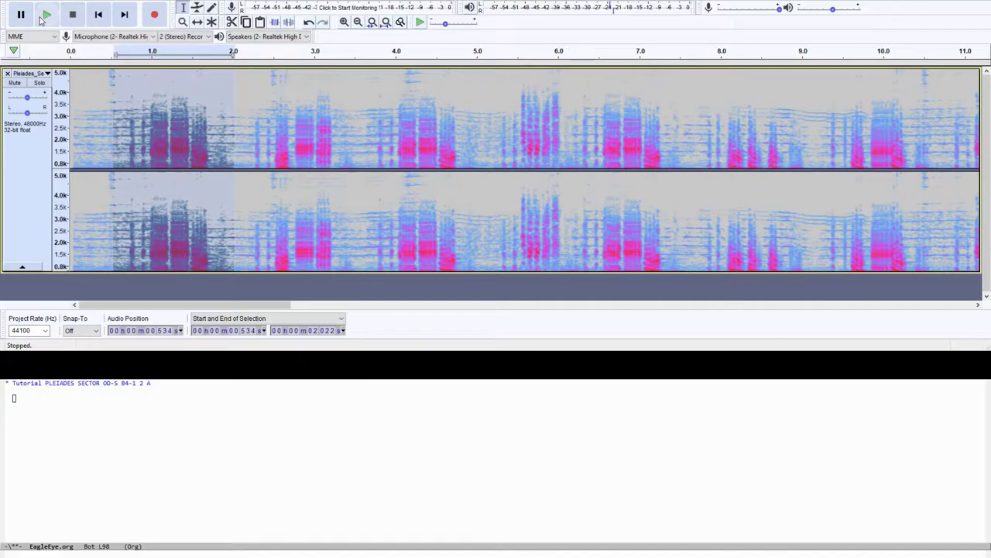
pyautogui.click(44, 16)
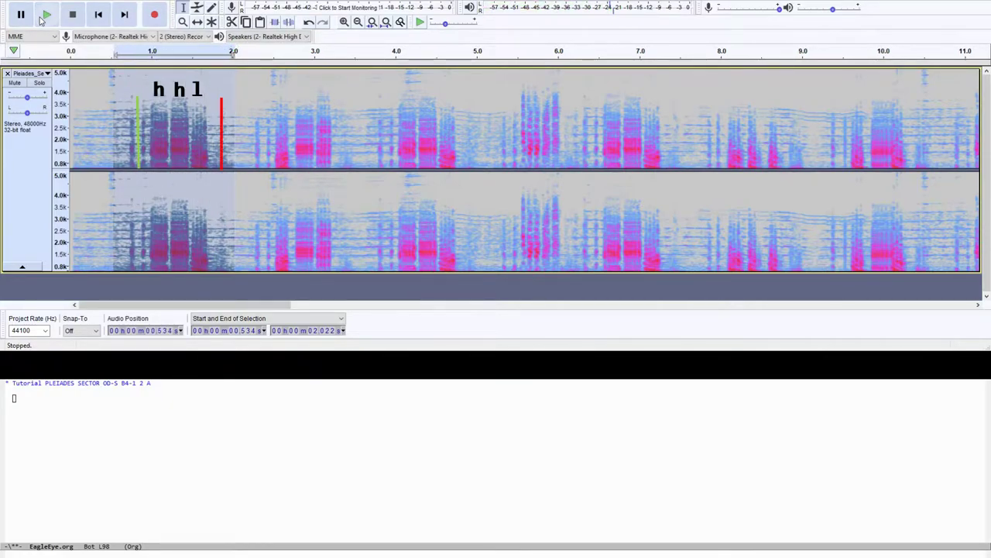
pyautogui.click(44, 16)
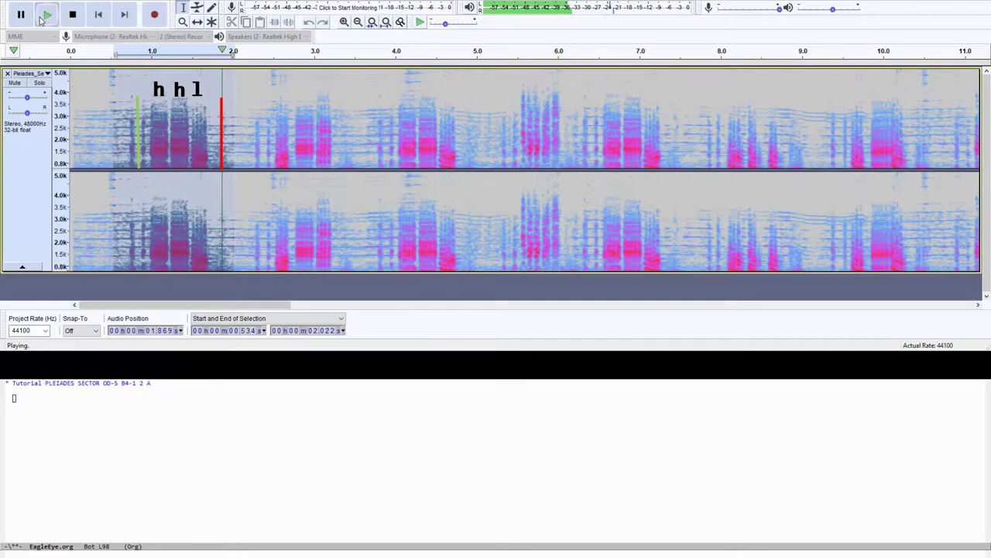
pyautogui.click(101, 116)
# Step: Select the taller separator sound from about 5.15 to 6.42 s and play it twice
pyautogui.click(489, 133)
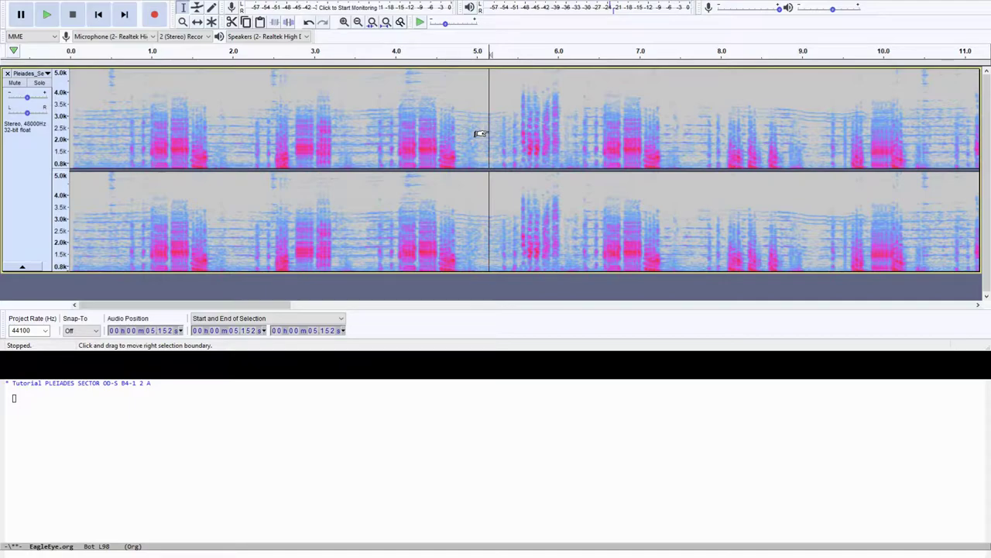
pyautogui.moveTo(480, 134); pyautogui.dragTo(592, 134)
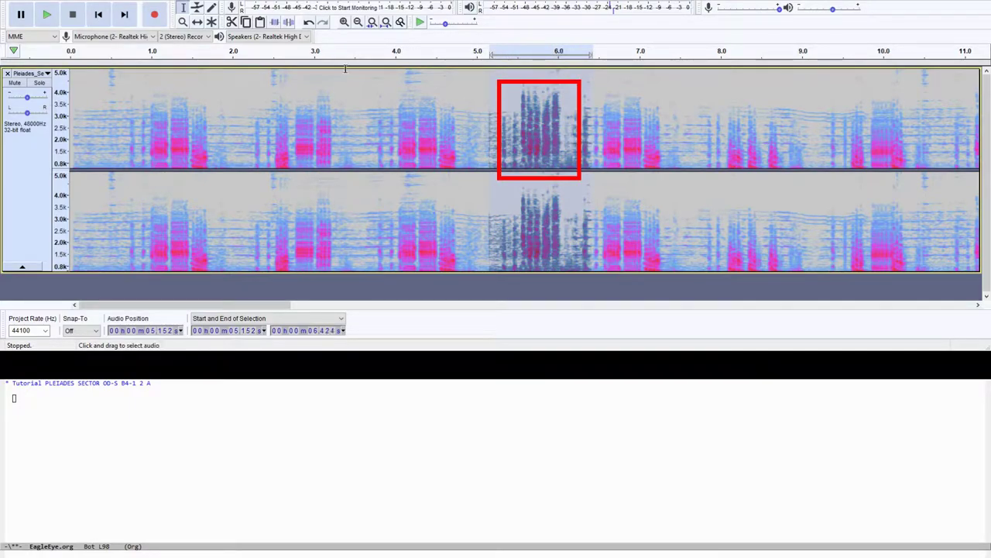
pyautogui.click(47, 14)
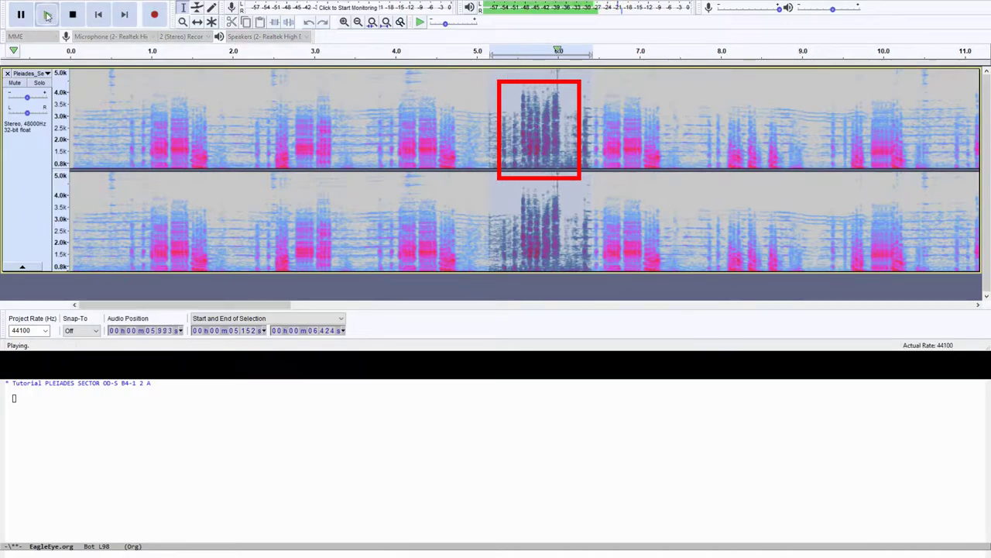
pyautogui.click(47, 15)
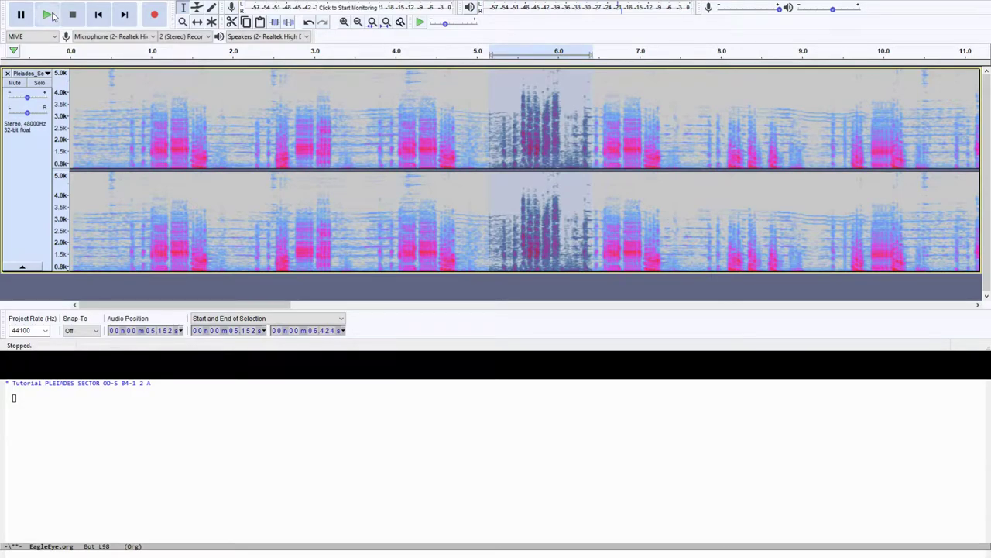
# Step: Play the first sound group, from about 0.46 to 2.01 s, and transcribe it as "hhl" in the EagleEye.org notes
pyautogui.click(94, 116)
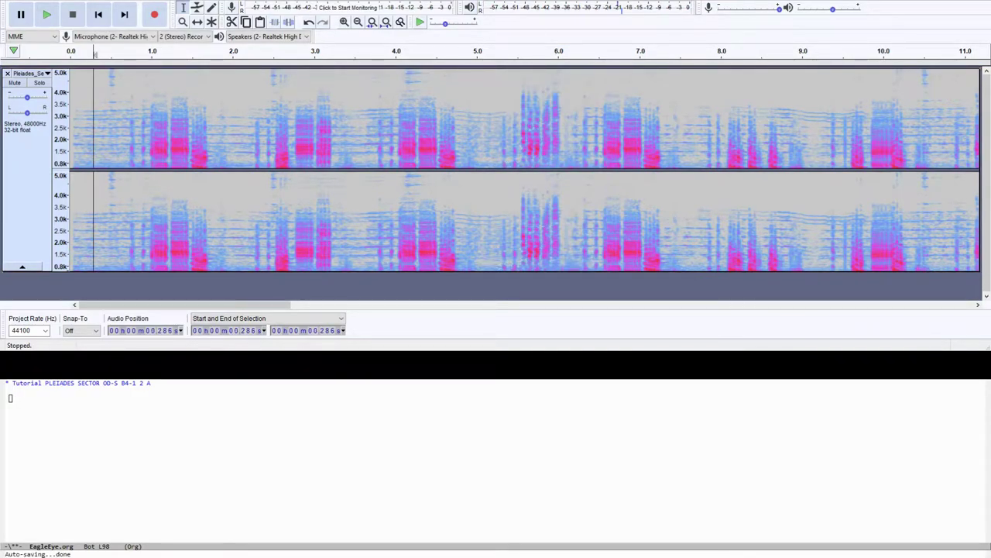
pyautogui.moveTo(108, 155); pyautogui.dragTo(234, 160)
pyautogui.click(44, 21)
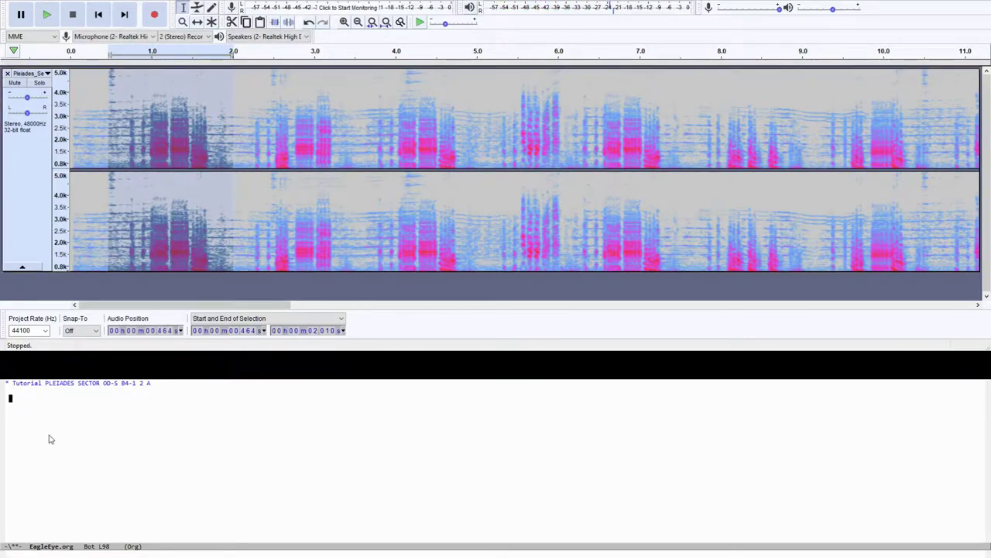
pyautogui.write('hhl')
# Step: Play the second sound group, from about 2.10 to 3.61 s, and add "lhh" to the EagleEye.org transcription
pyautogui.moveTo(241, 144); pyautogui.dragTo(364, 144)
pyautogui.click(46, 14)
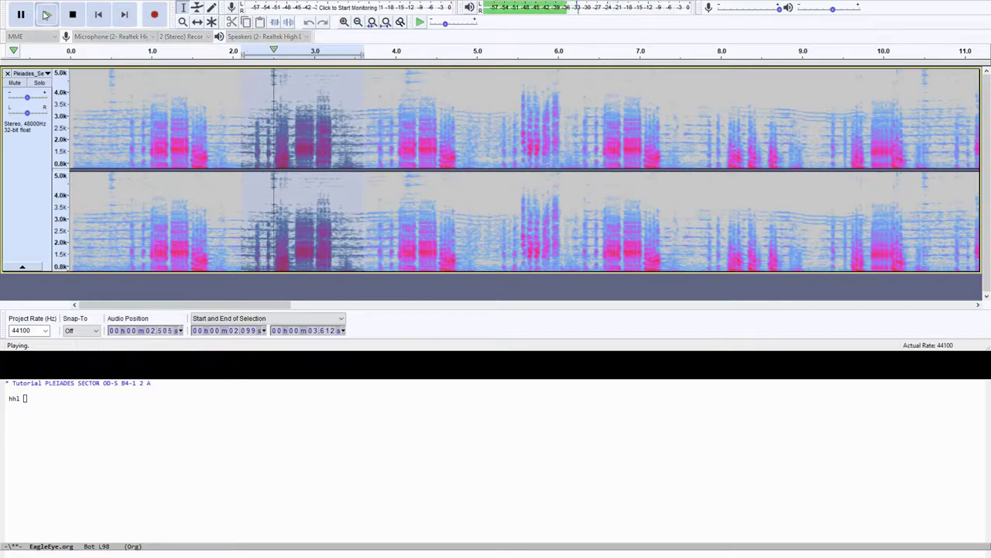
pyautogui.click(46, 14)
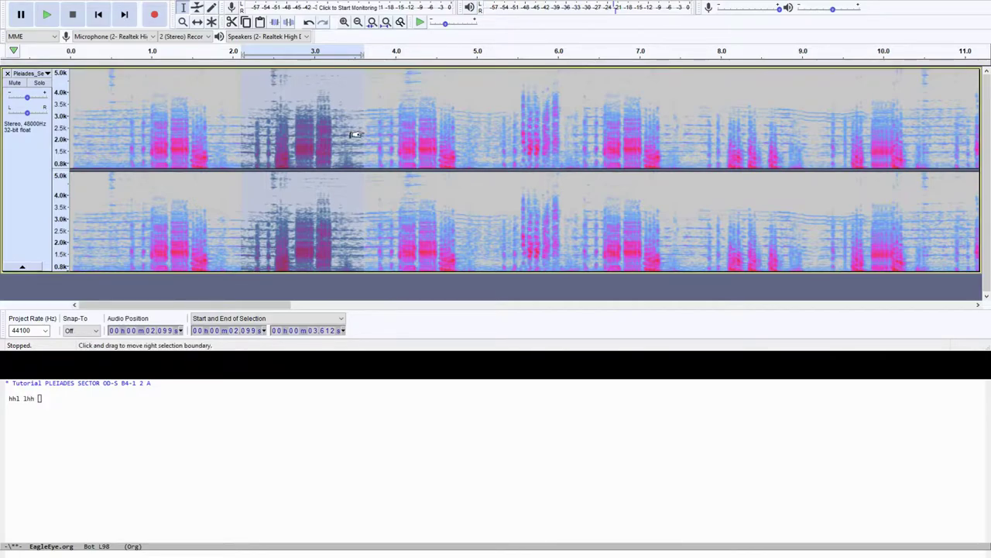
# Step: Play the third sound group, from about 3.64 to 5.07 s, and append "hhl" to the notes
pyautogui.moveTo(367, 135); pyautogui.dragTo(479, 152)
pyautogui.click(50, 14)
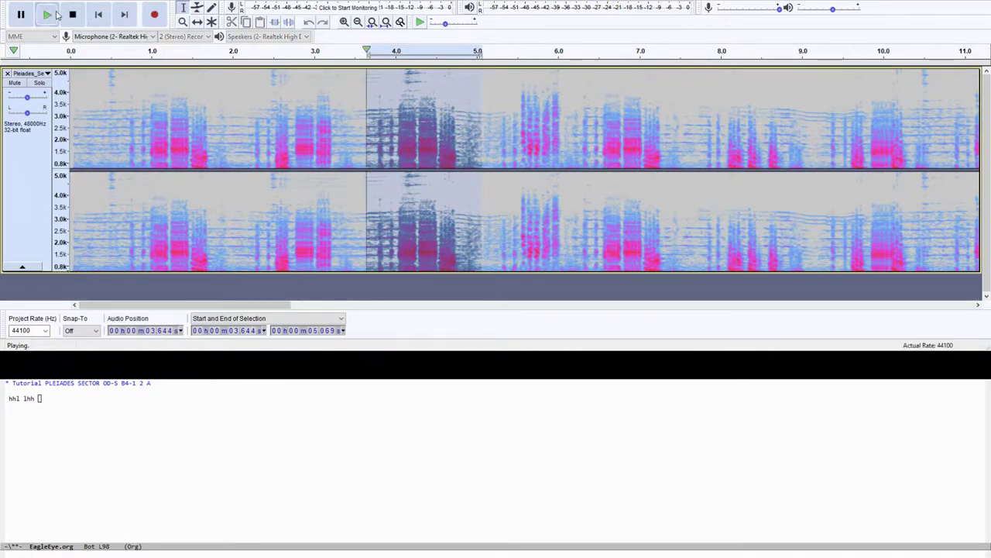
pyautogui.click(45, 404)
pyautogui.write('hhl')
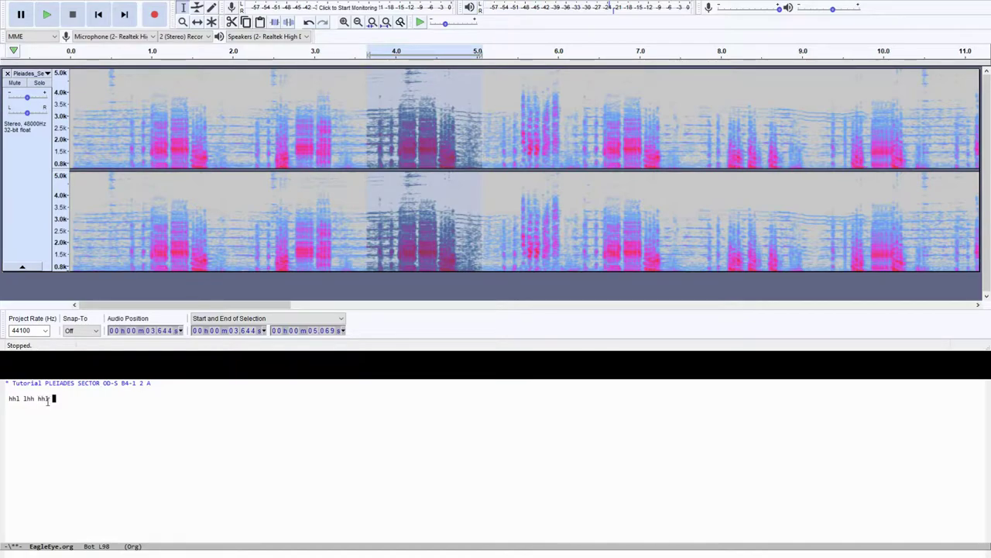
# Step: Play the separator sound from about 5.11 to 6.30 s and record it as "/" in the notes
pyautogui.moveTo(486, 155); pyautogui.dragTo(583, 155)
pyautogui.click(55, 14)
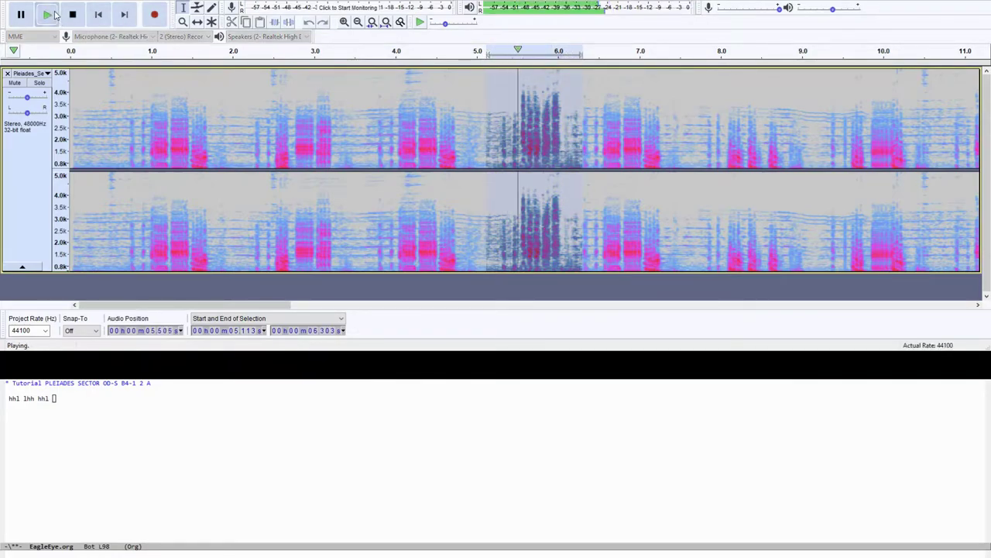
pyautogui.click(67, 413)
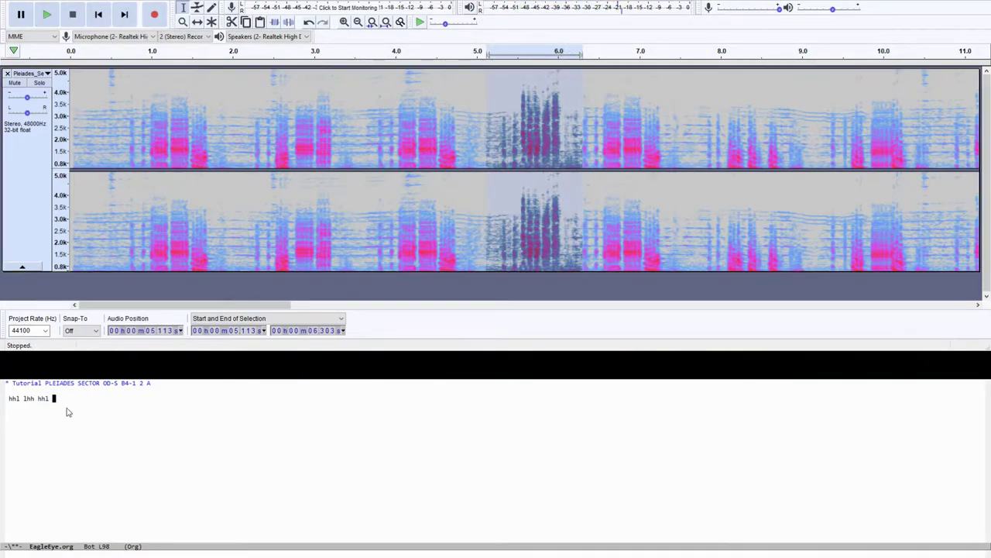
# Step: Play the group after the separator, from about 6.20 to 7.66 s, and transcribe it as "hhl" in the notes
pyautogui.moveTo(575, 138); pyautogui.dragTo(693, 147)
pyautogui.click(47, 16)
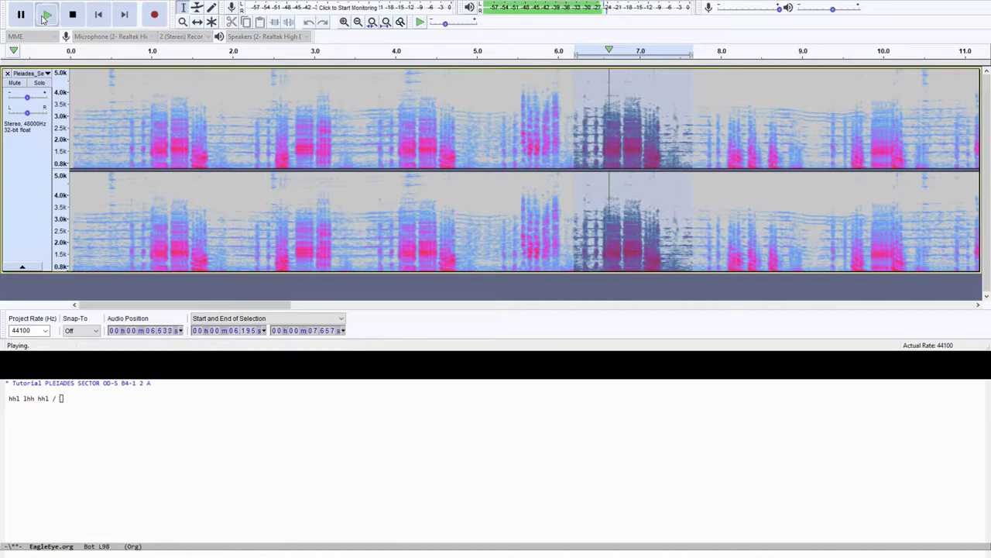
pyautogui.click(107, 411)
pyautogui.write('hhl')
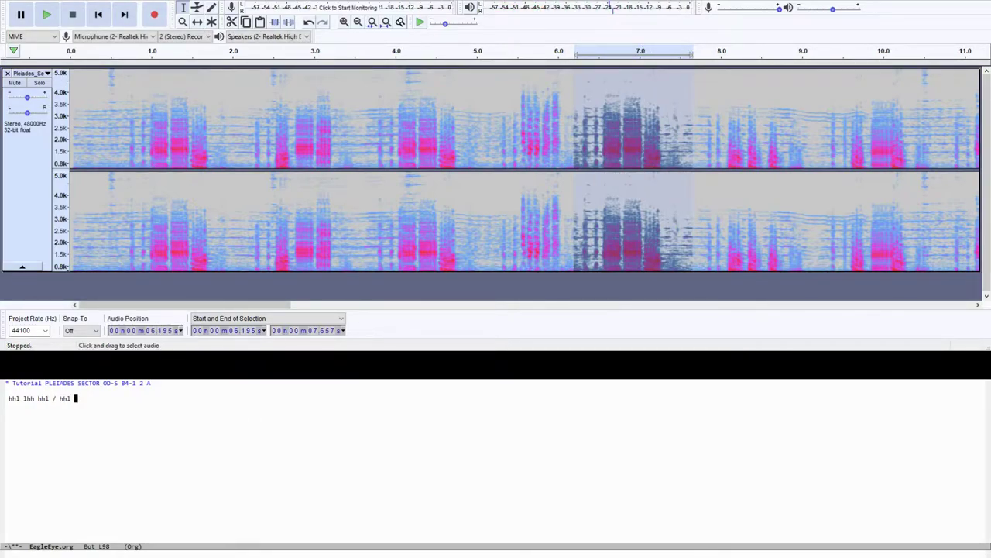
# Step: Play the sound group from about 7.61 to 9.20 s and add "lll" to the transcription
pyautogui.click(690, 141)
pyautogui.moveTo(695, 141); pyautogui.dragTo(820, 143)
pyautogui.click(48, 14)
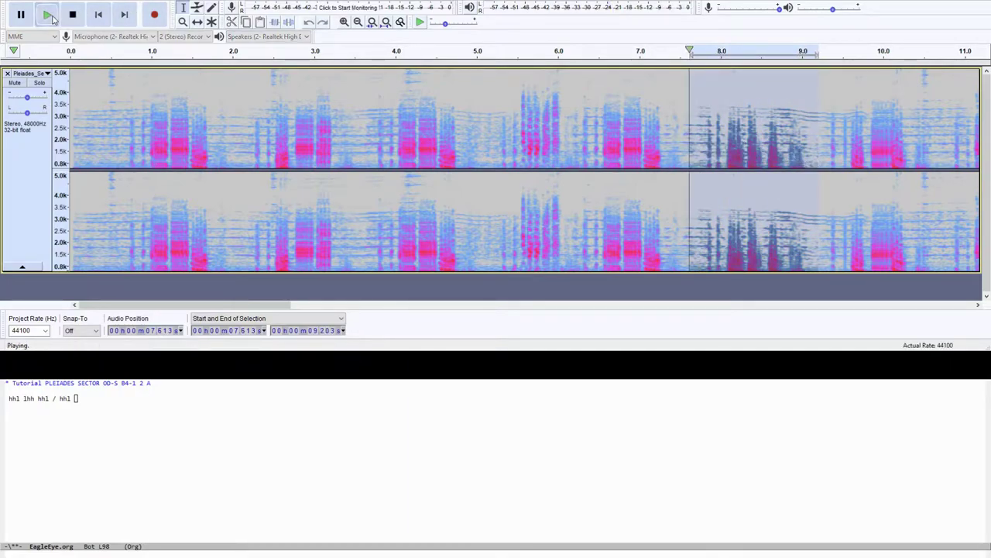
pyautogui.click(48, 15)
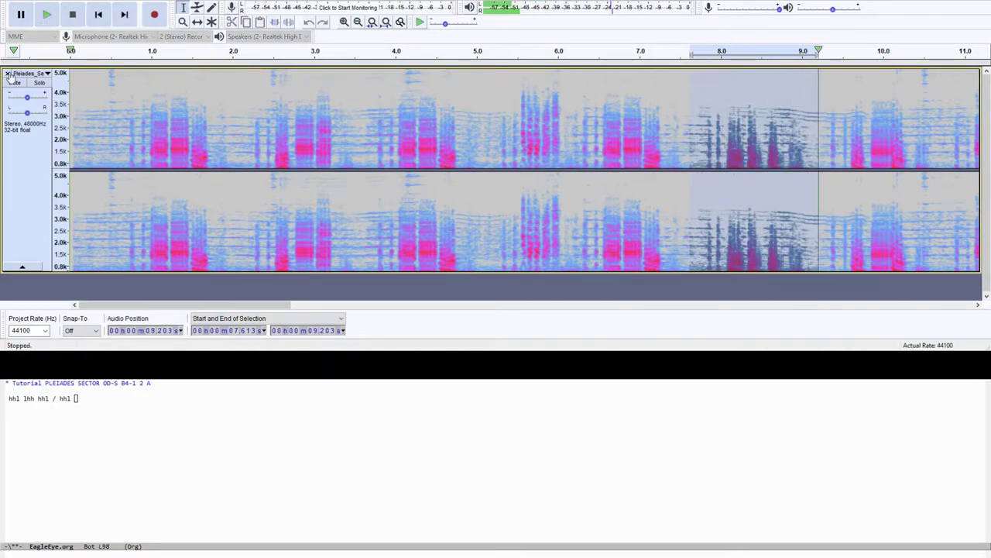
pyautogui.write('lll')
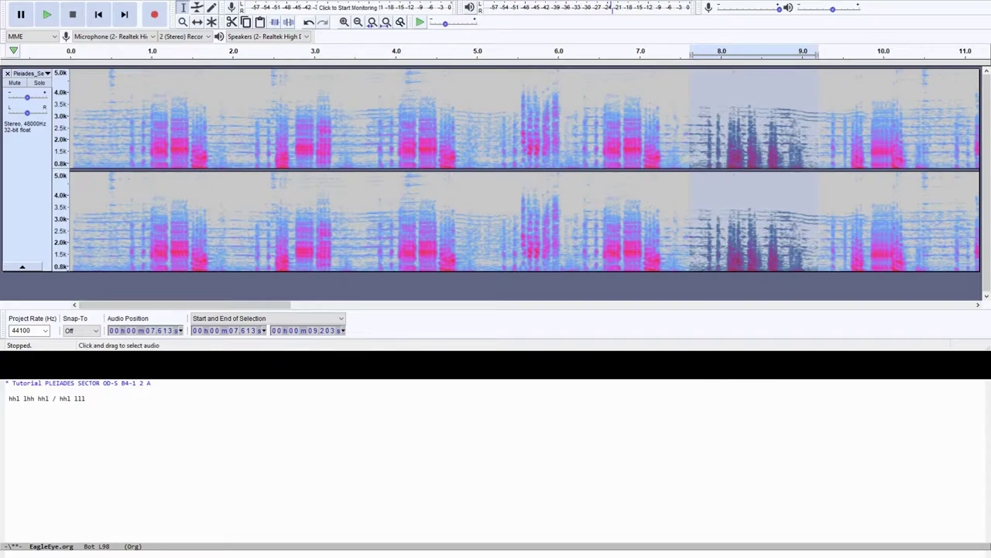
# Step: Play the sound group from about 9.11 to 10.72 s, add "lhl" to the transcription and replay the group to check it
pyautogui.click(810, 142)
pyautogui.moveTo(857, 150); pyautogui.dragTo(941, 151)
pyautogui.click(47, 15)
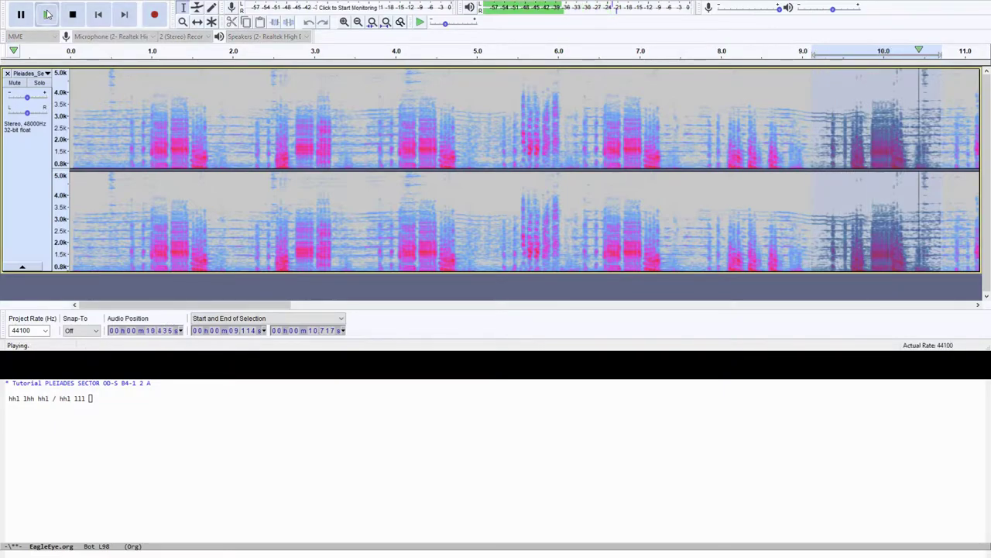
pyautogui.click(113, 406)
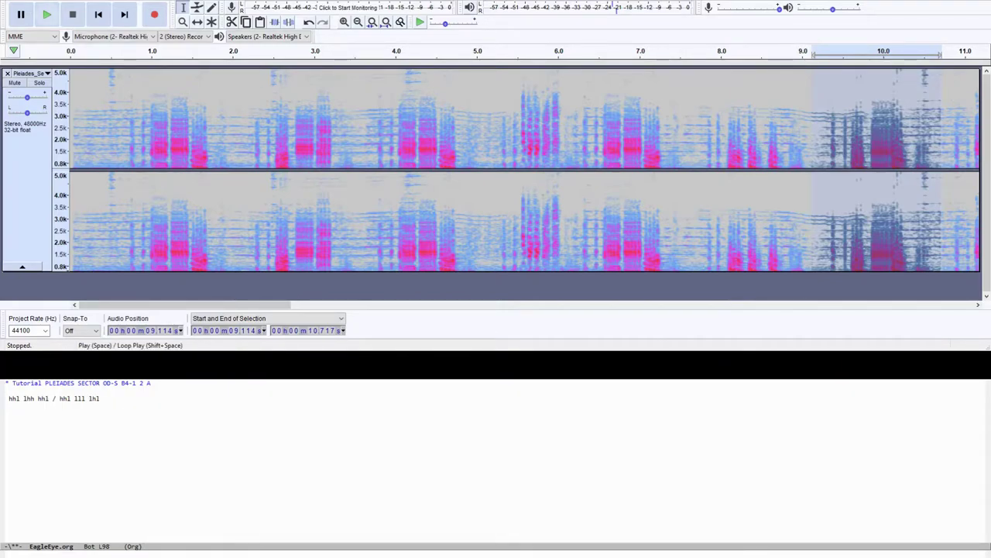
pyautogui.click(48, 17)
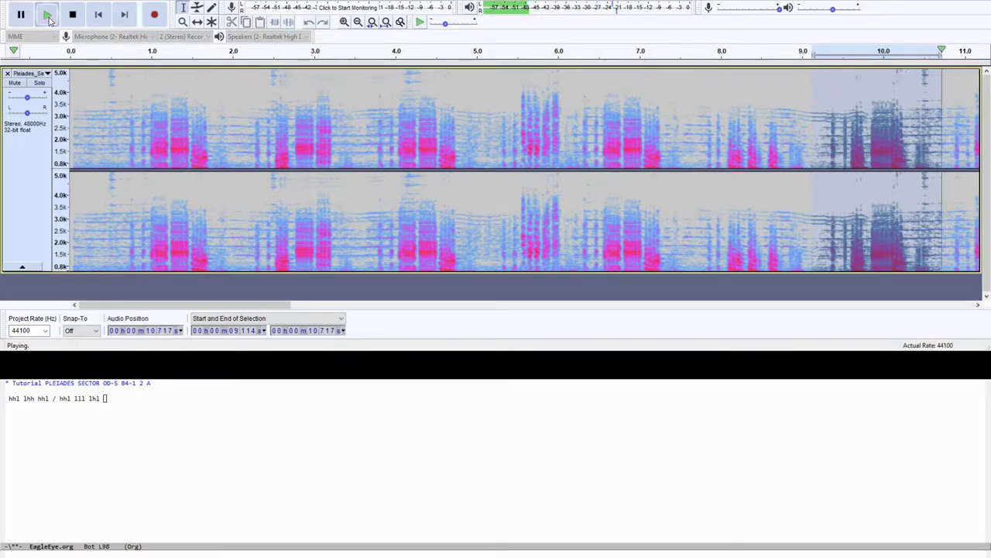
# Step: Play the sound group from about 10.67 to 12.29 s and append "hhh" to the notes
pyautogui.moveTo(945, 151); pyautogui.dragTo(925, 143)
pyautogui.moveTo(208, 305); pyautogui.dragTo(400, 328)
pyautogui.moveTo(112, 158); pyautogui.dragTo(243, 158)
pyautogui.click(47, 14)
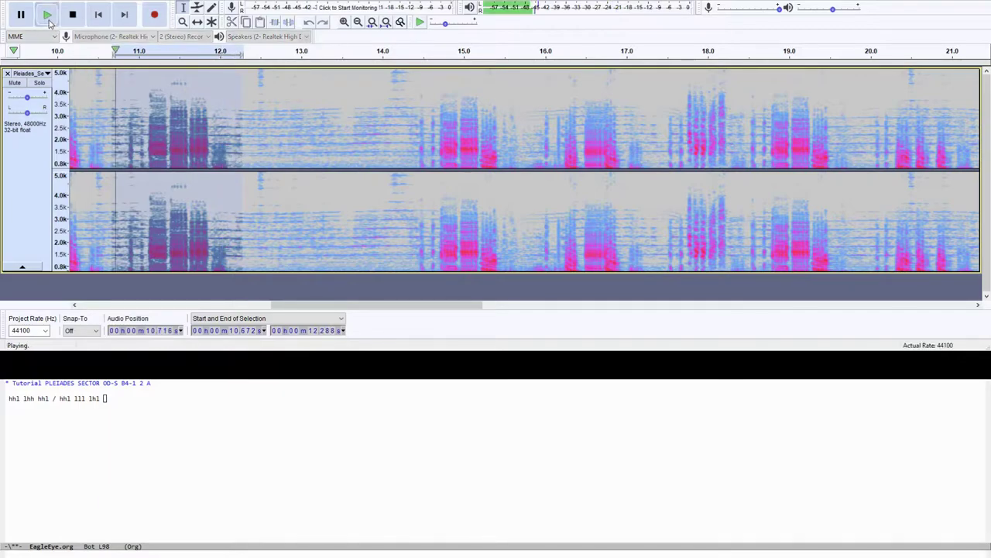
pyautogui.click(120, 406)
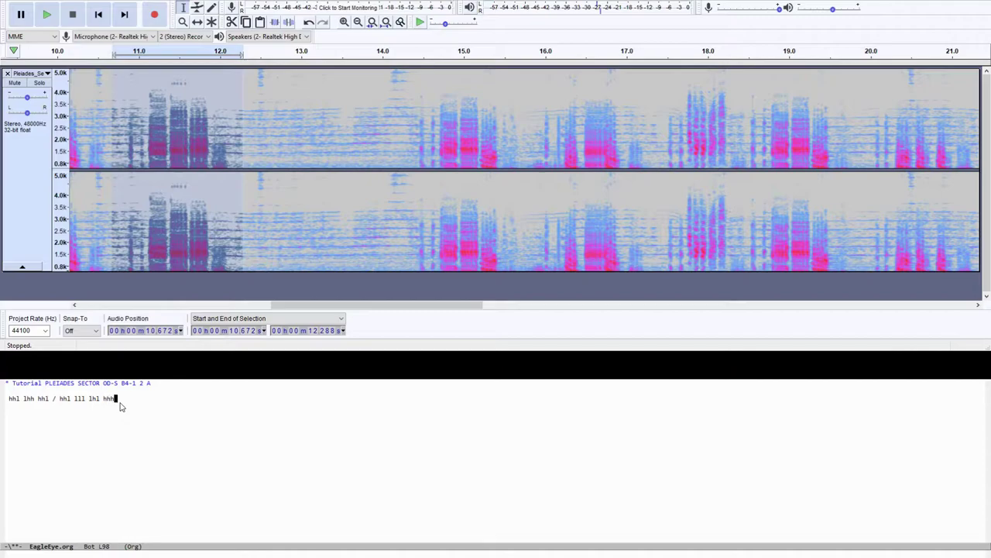
# Step: Mark the pause from about 12.15 to 14.32 s in the recording and start a new line in the notes for it
pyautogui.click(232, 124)
pyautogui.moveTo(232, 124); pyautogui.dragTo(415, 137)
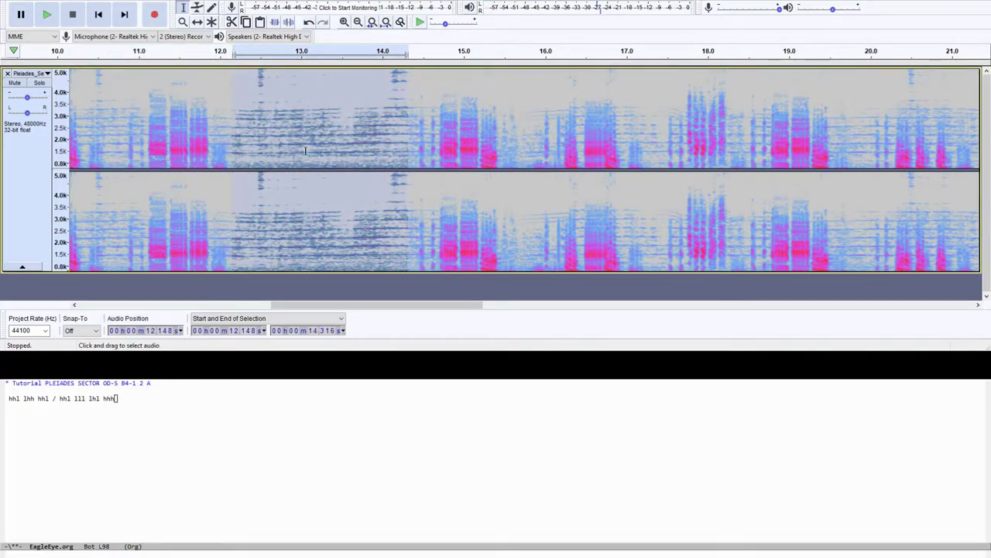
pyautogui.click(330, 147)
pyautogui.click(165, 415)
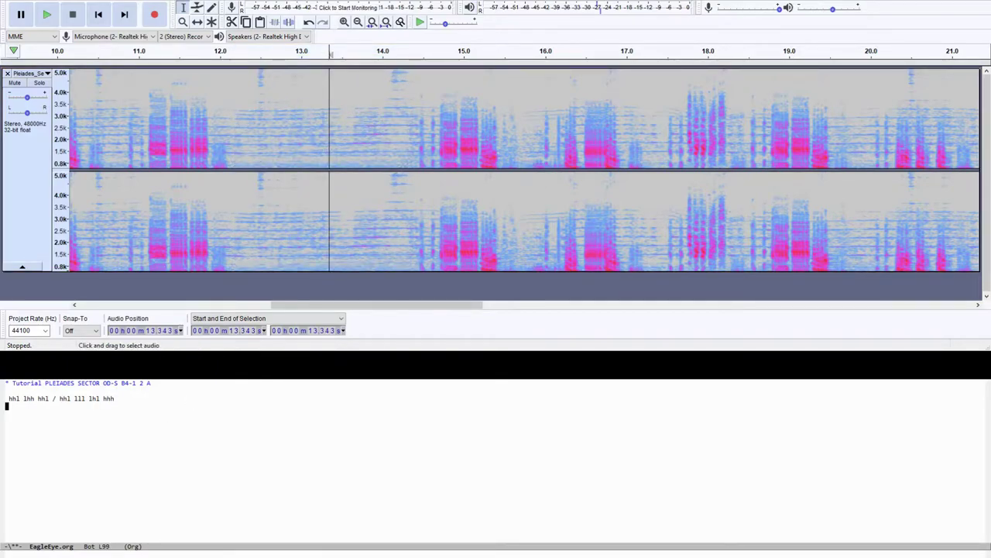
# Step: Play the sound group from about 14.34 to 15.75 s and transcribe it as "hhl" on the new line
pyautogui.moveTo(410, 154); pyautogui.dragTo(525, 155)
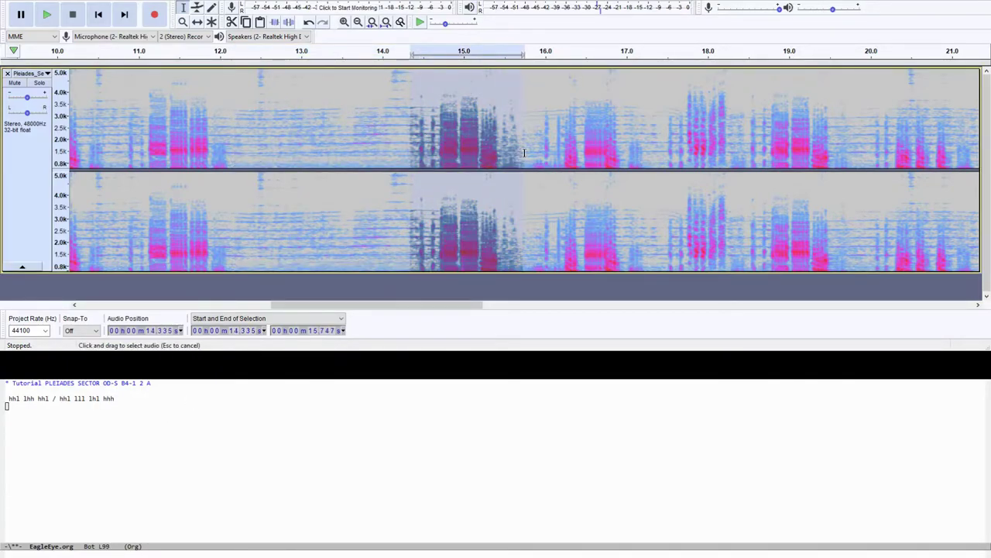
pyautogui.click(47, 16)
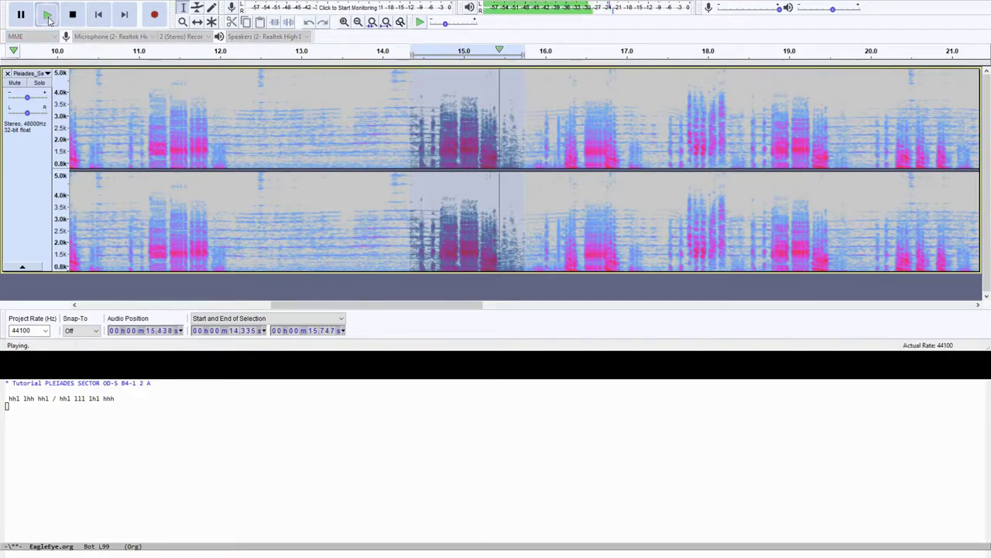
pyautogui.click(23, 422)
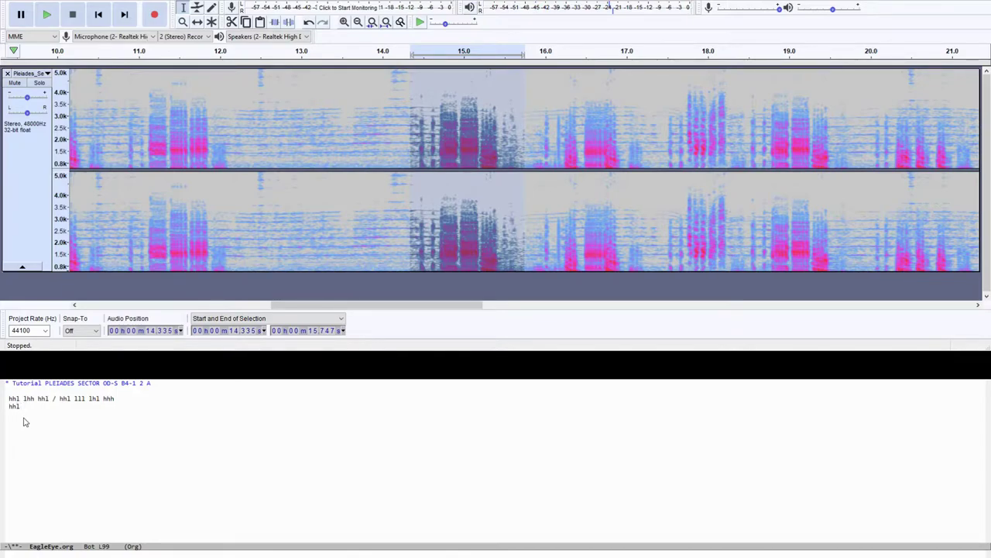
# Step: Play the sound group from about 15.72 to 17.28 s and add "lhl" to the transcription
pyautogui.click(524, 155)
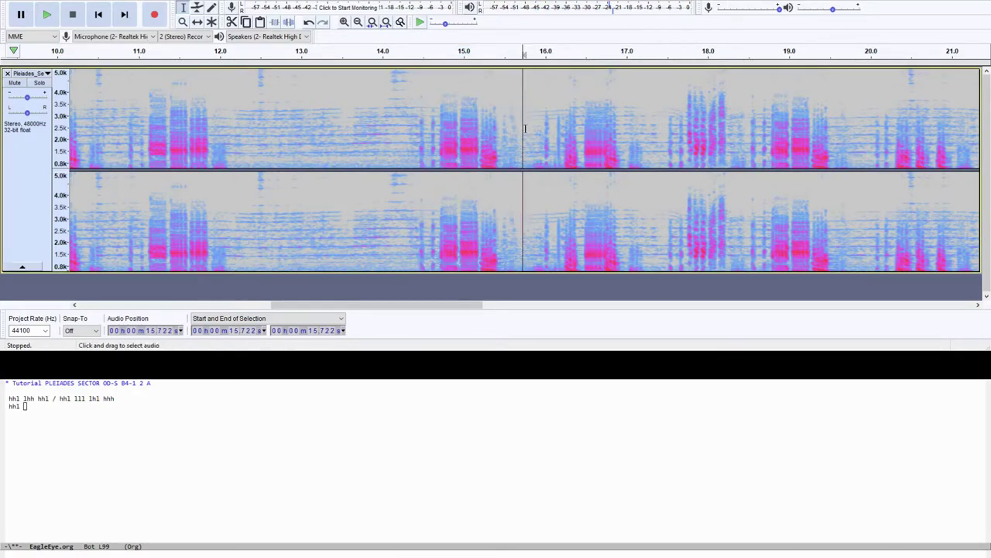
pyautogui.moveTo(518, 132); pyautogui.dragTo(649, 151)
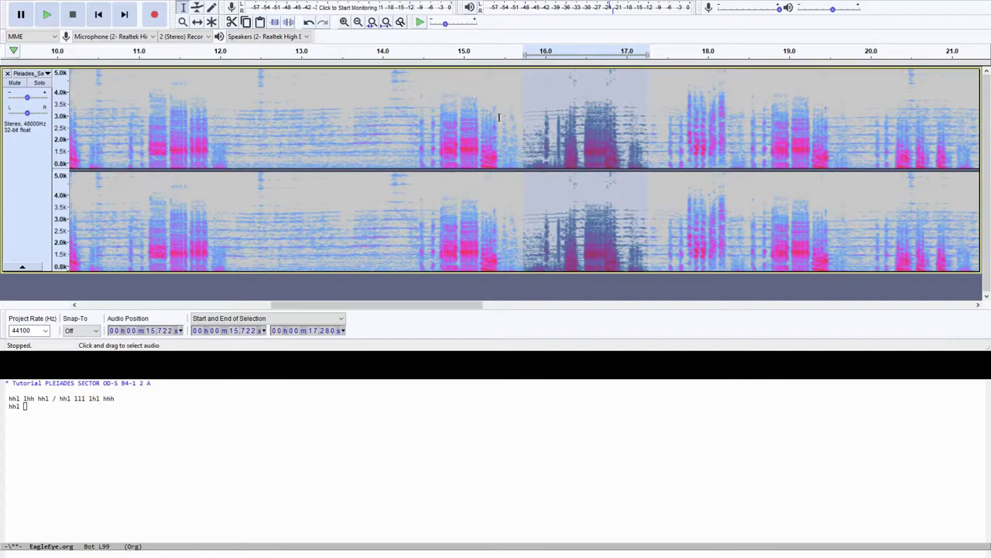
pyautogui.click(50, 14)
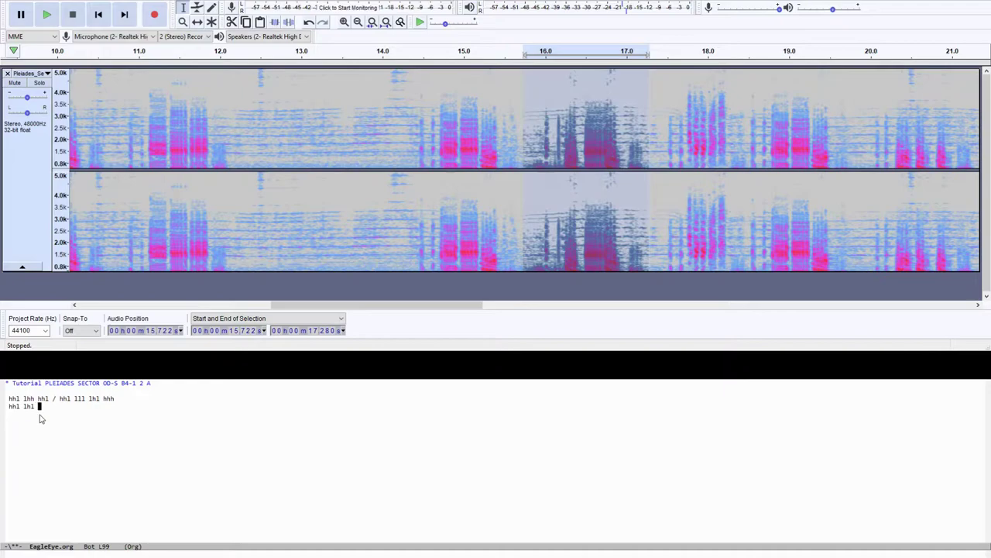
# Step: Play the sound from about 17.34 to 18.47 s and note it as a "/" separator in the transcription
pyautogui.moveTo(654, 132); pyautogui.dragTo(746, 132)
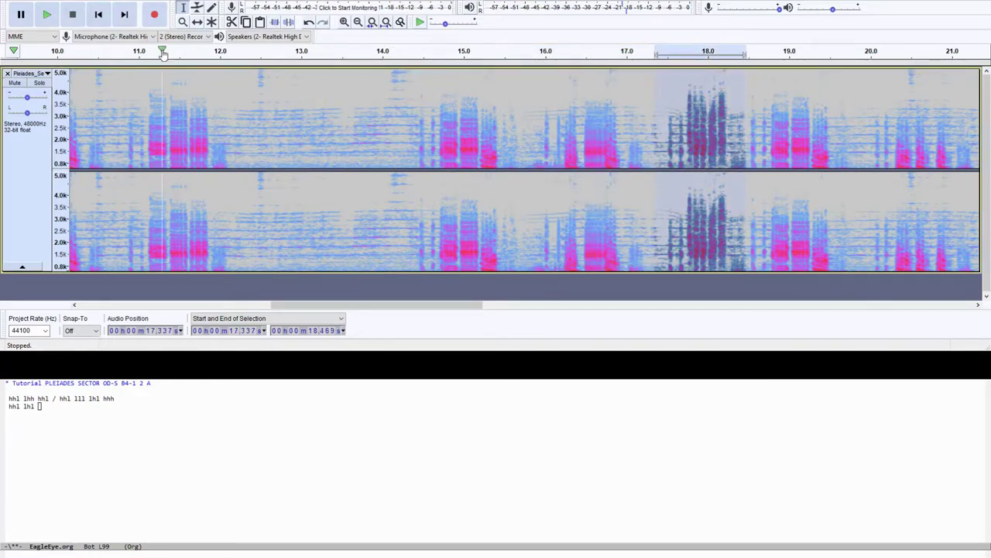
pyautogui.click(48, 14)
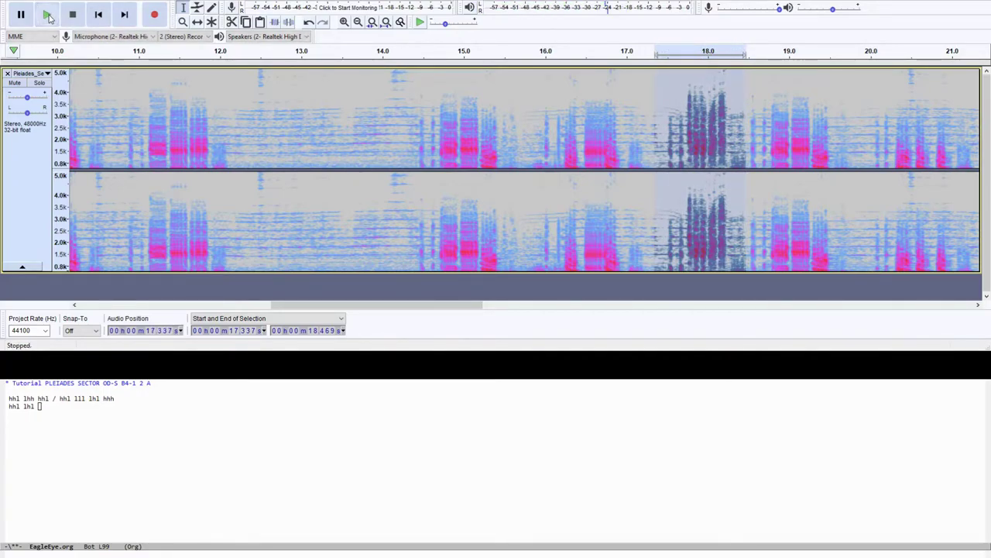
pyautogui.click(55, 415)
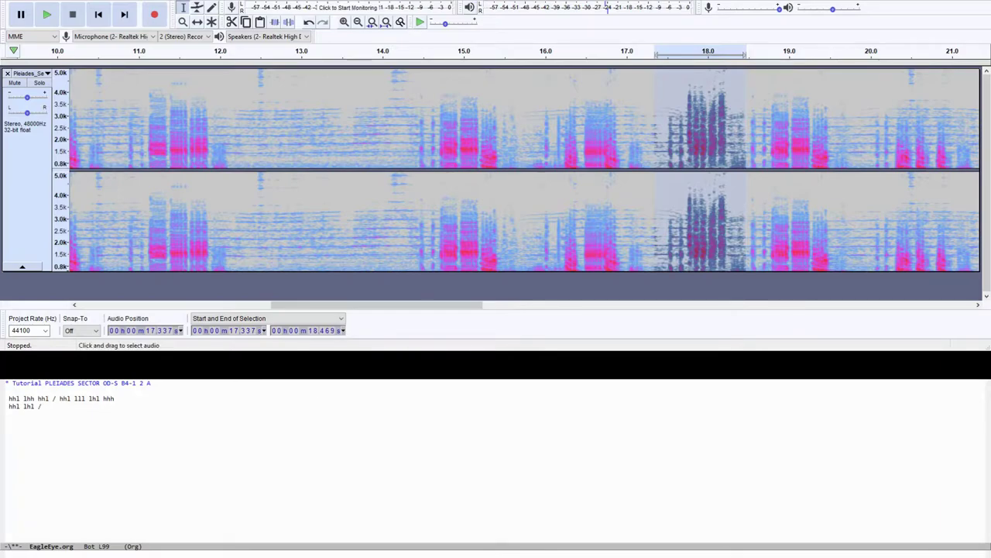
# Step: Play the group after the separator, from about 18.51 to 19.82 s, and append "hhl" to the notes
pyautogui.moveTo(322, 305); pyautogui.dragTo(440, 306)
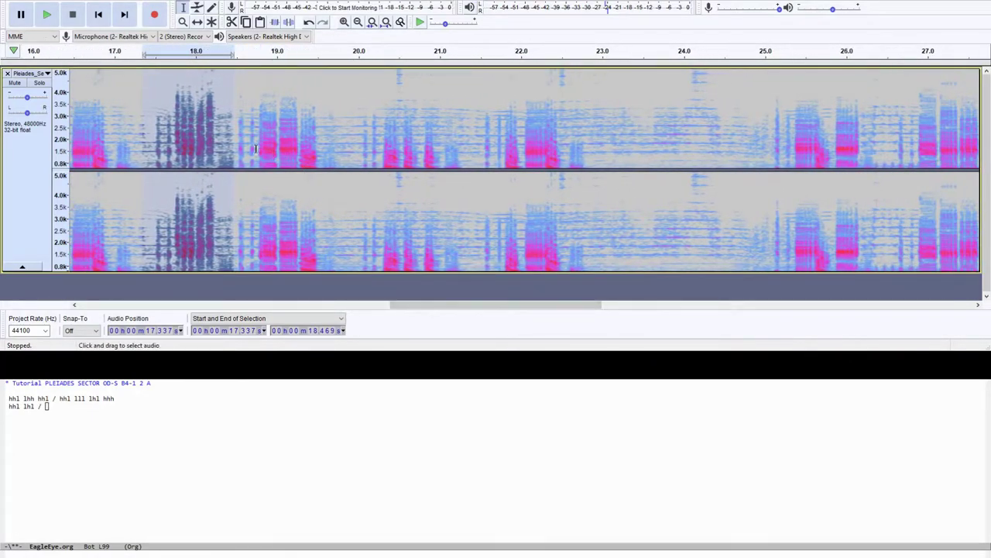
pyautogui.moveTo(238, 139); pyautogui.dragTo(341, 151)
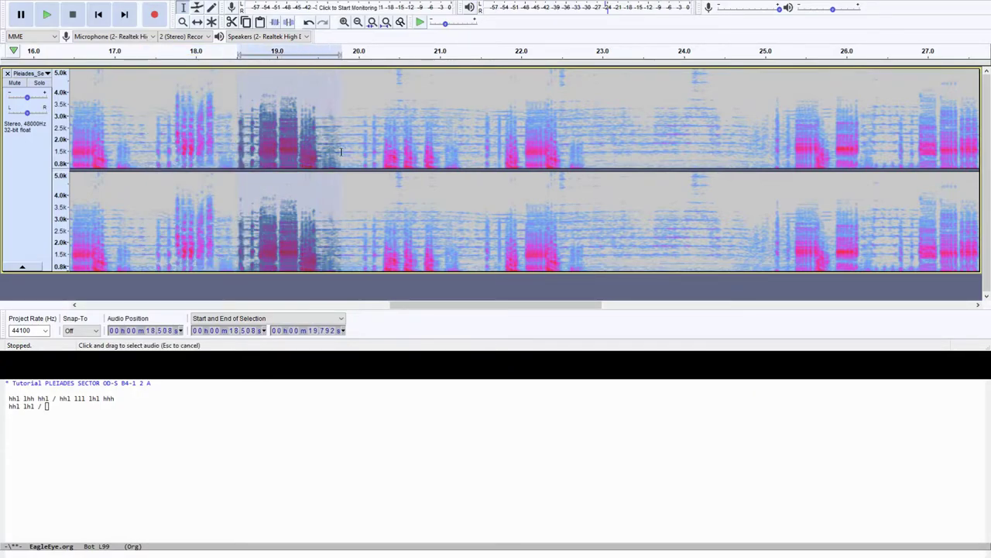
pyautogui.click(47, 15)
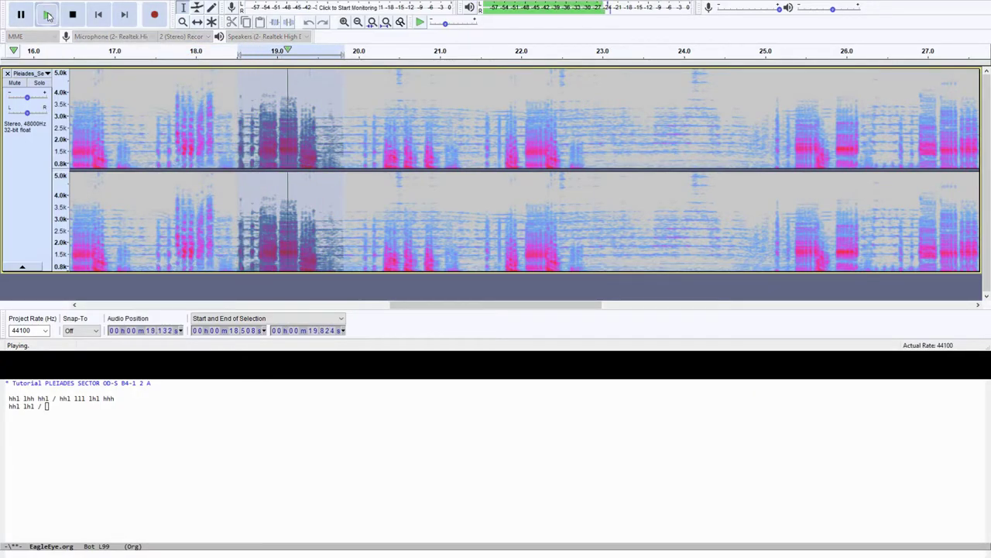
pyautogui.click(66, 408)
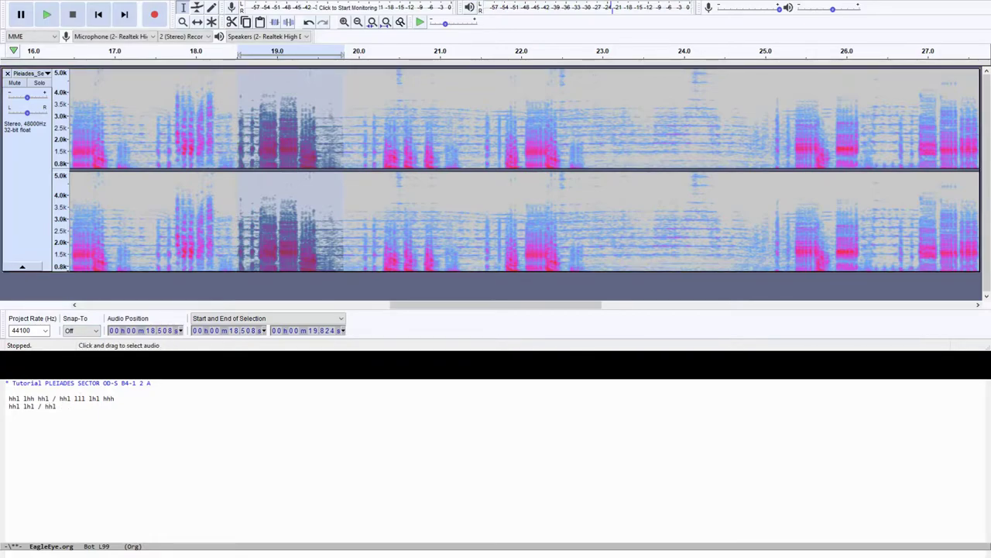
# Step: Play the sound group from about 19.93 to 21.47 s and append "lll" to the second line
pyautogui.moveTo(352, 144); pyautogui.dragTo(480, 148)
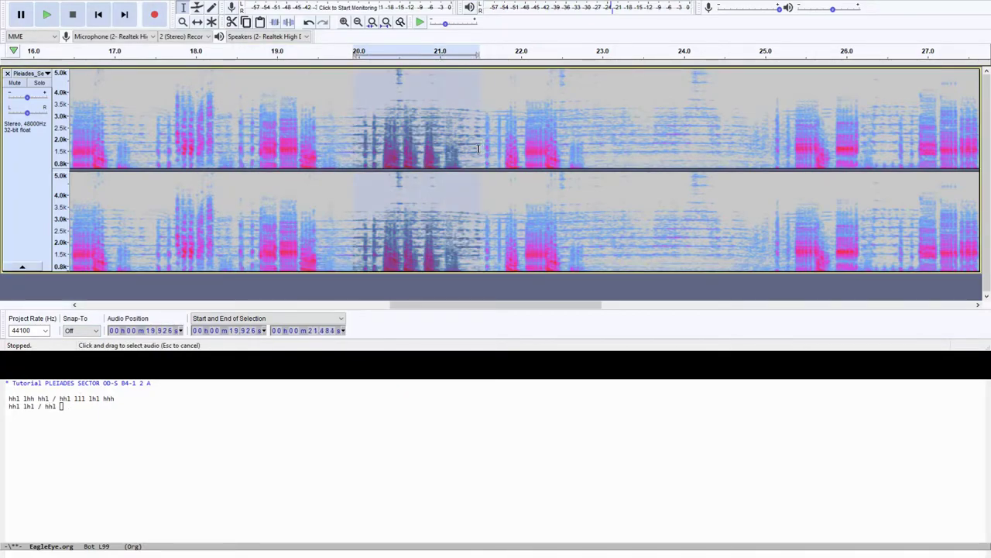
pyautogui.click(58, 20)
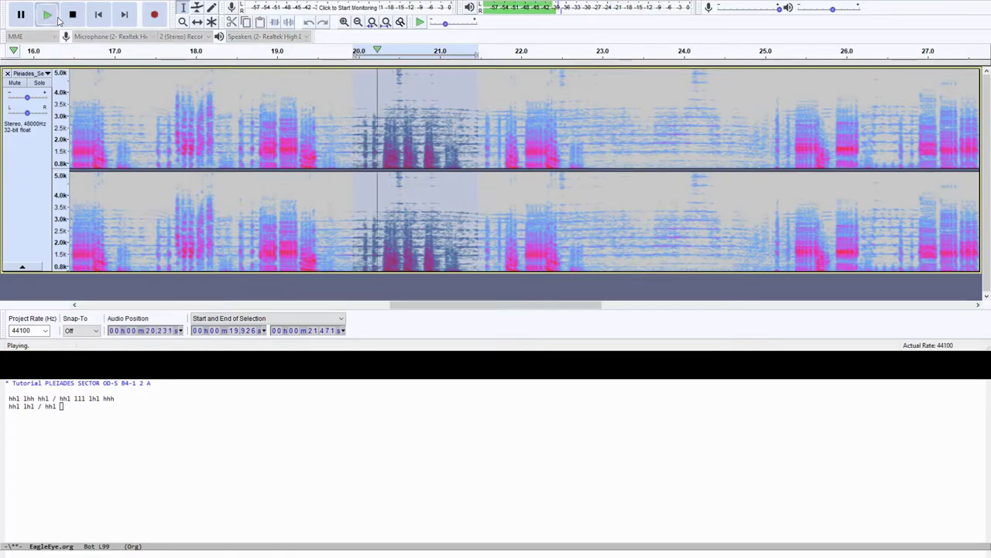
pyautogui.click(75, 415)
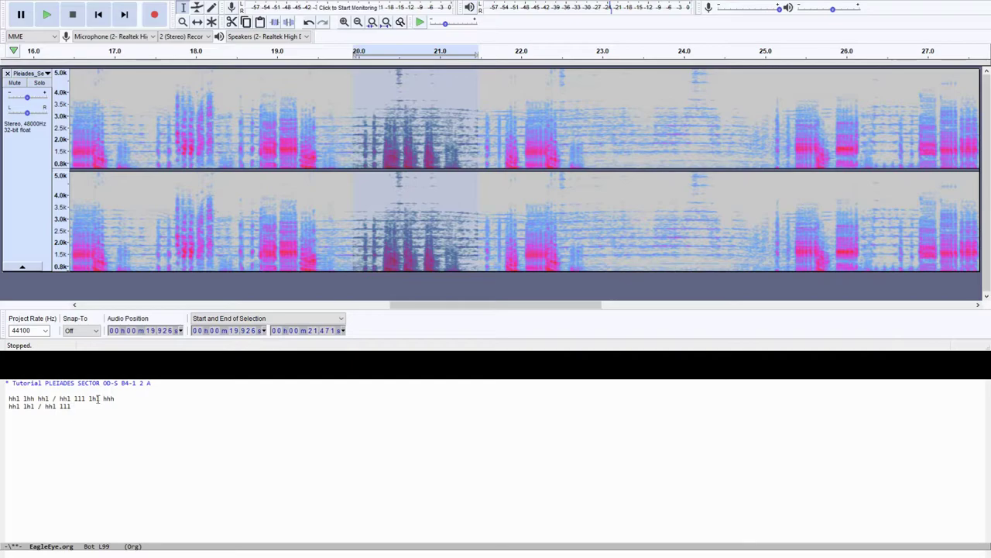
# Step: Play the sound group from about 21.49 to 22.96 s and append "lhl" to the second line
pyautogui.click(480, 149)
pyautogui.moveTo(469, 151); pyautogui.dragTo(590, 165)
pyautogui.click(49, 15)
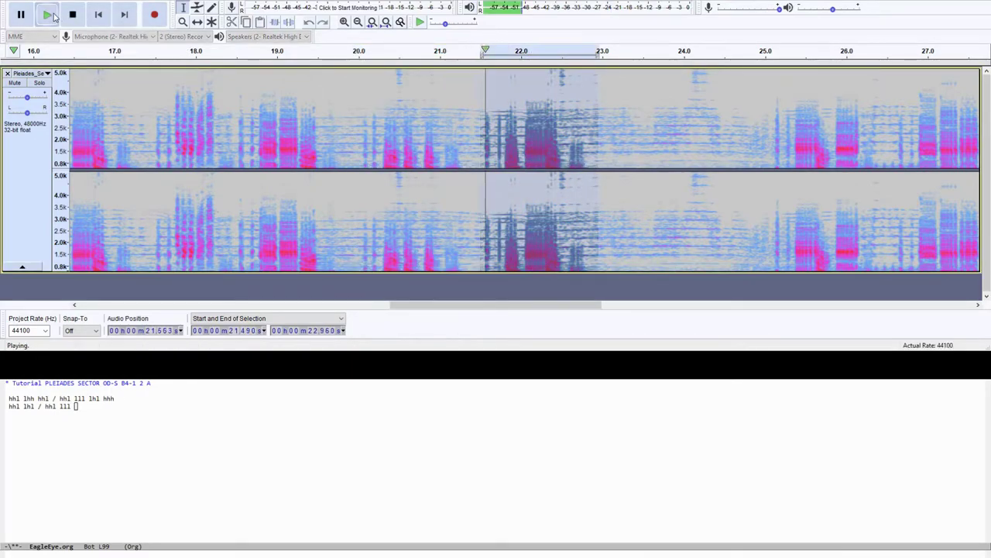
pyautogui.click(78, 414)
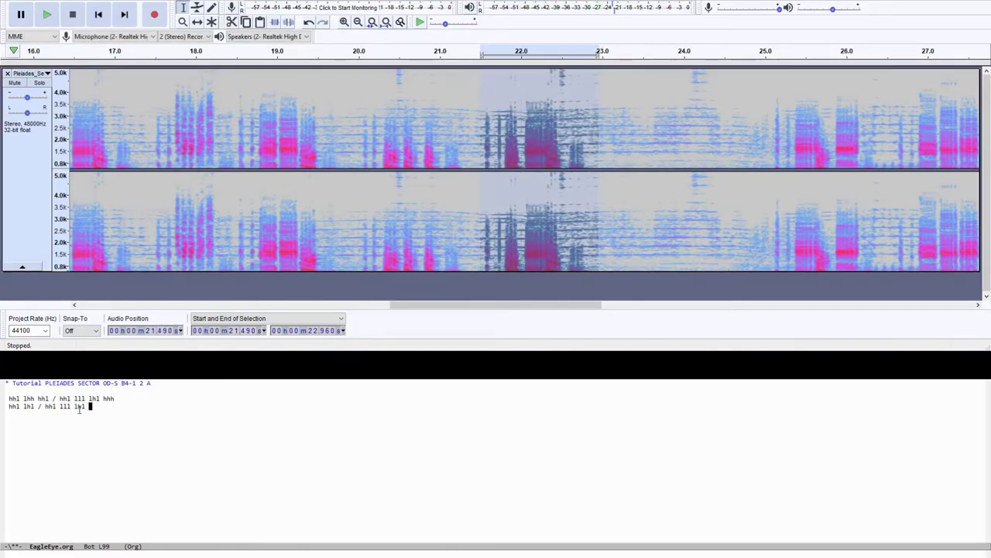
# Step: Mark the long pause from about 22.78 to 25.14 s and start a third line in the notes
pyautogui.doubleClick(568, 137)
pyautogui.moveTo(585, 139); pyautogui.dragTo(775, 157)
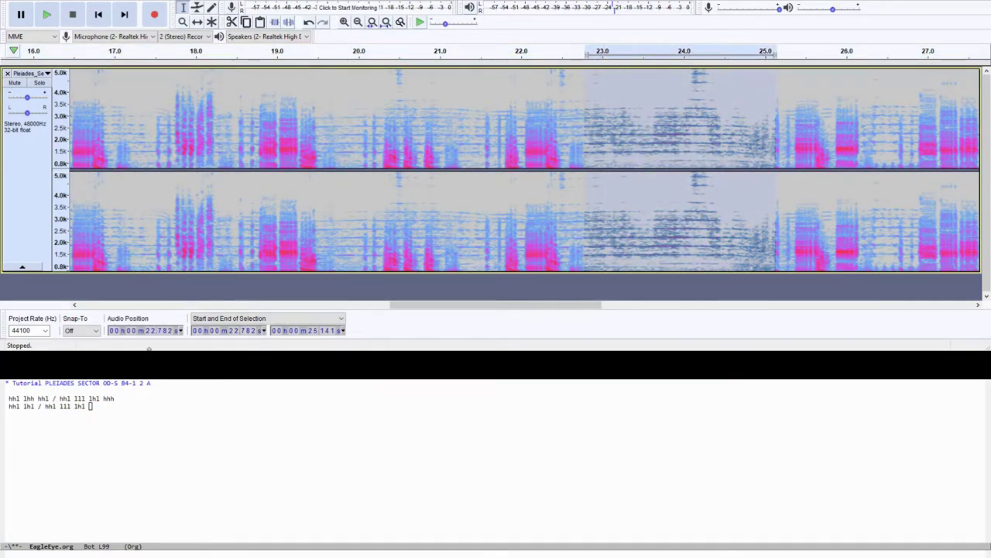
pyautogui.click(120, 409)
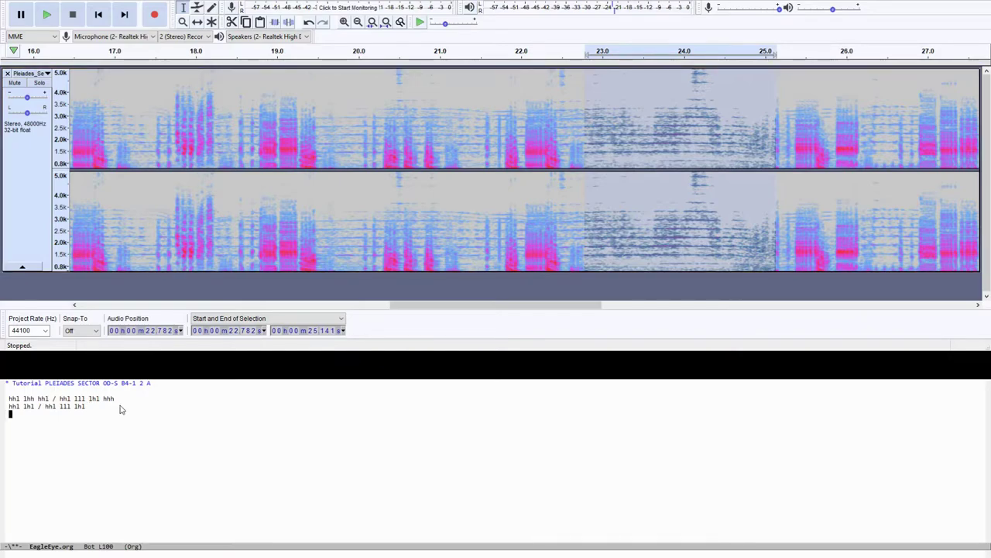
pyautogui.press('Return')
# Step: Play the sound group from about 25.03 to 26.38 s twice and transcribe it as "hlh" on the third line
pyautogui.moveTo(452, 306); pyautogui.dragTo(550, 310)
pyautogui.moveTo(338, 137); pyautogui.dragTo(447, 148)
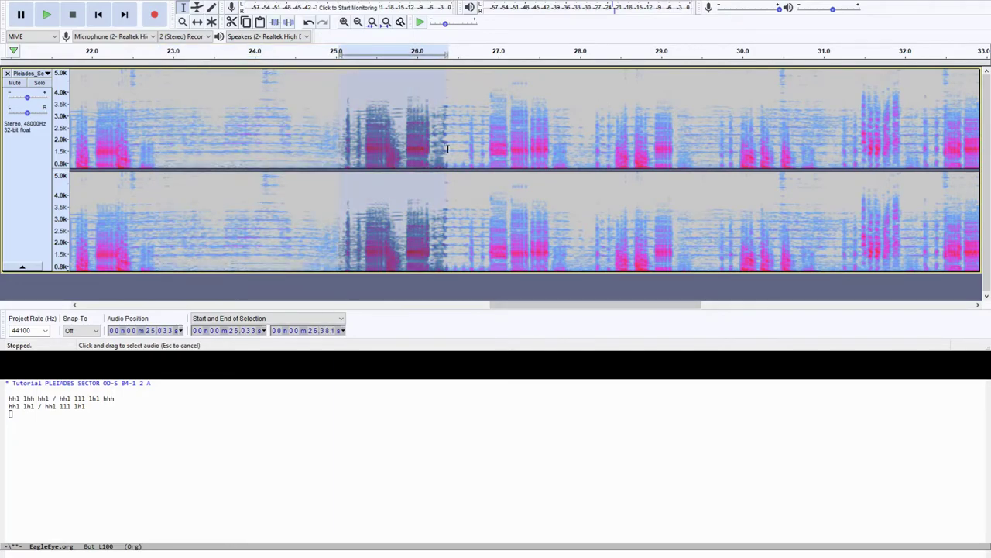
pyautogui.click(53, 16)
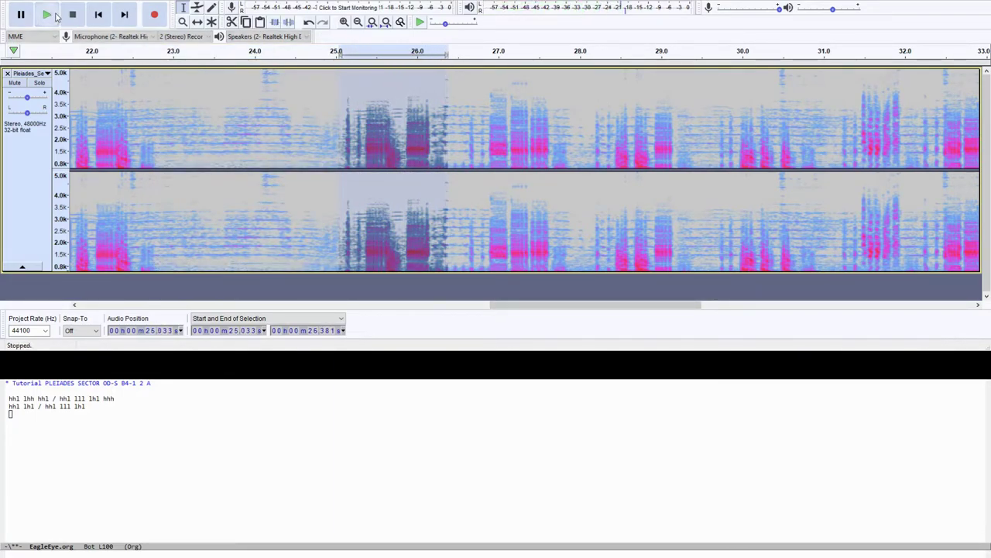
pyautogui.click(55, 15)
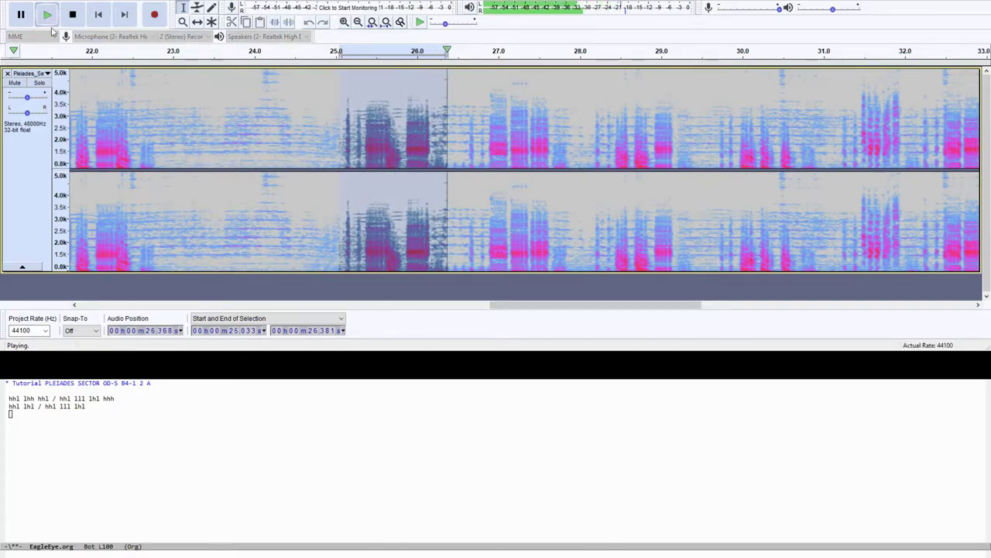
pyautogui.click(13, 419)
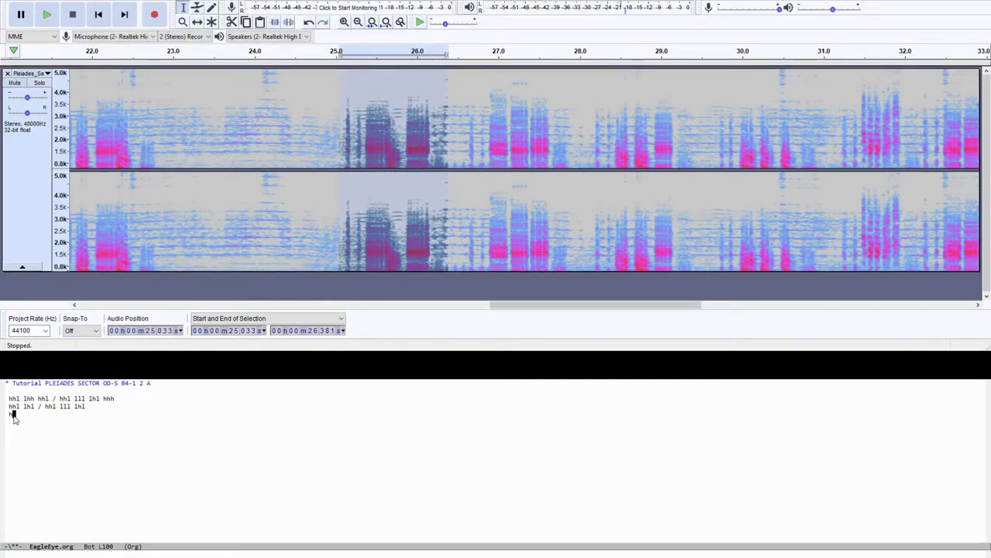
# Step: Play the sound group from about 26.68 to 27.97 s twice and add "hhh" to the third line
pyautogui.moveTo(473, 155); pyautogui.dragTo(573, 157)
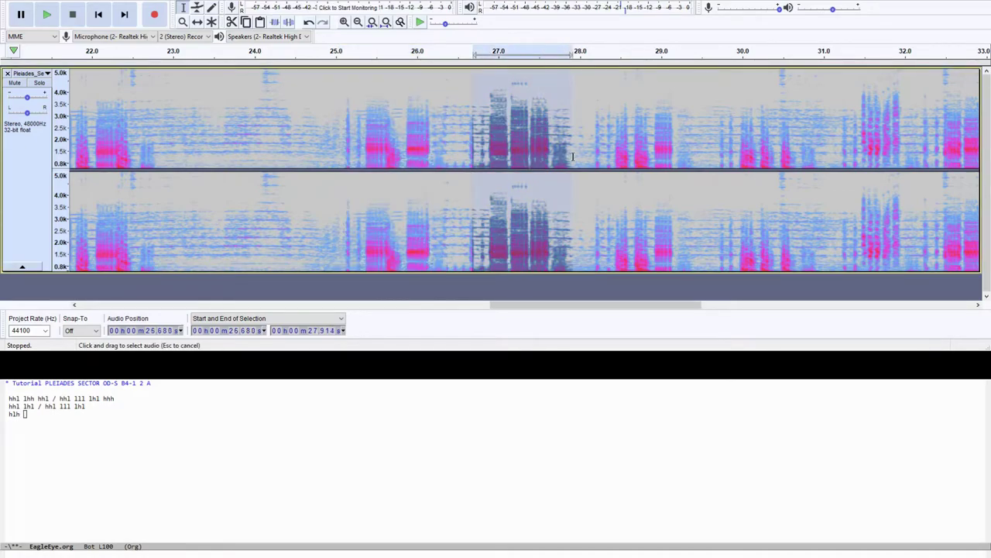
pyautogui.click(47, 15)
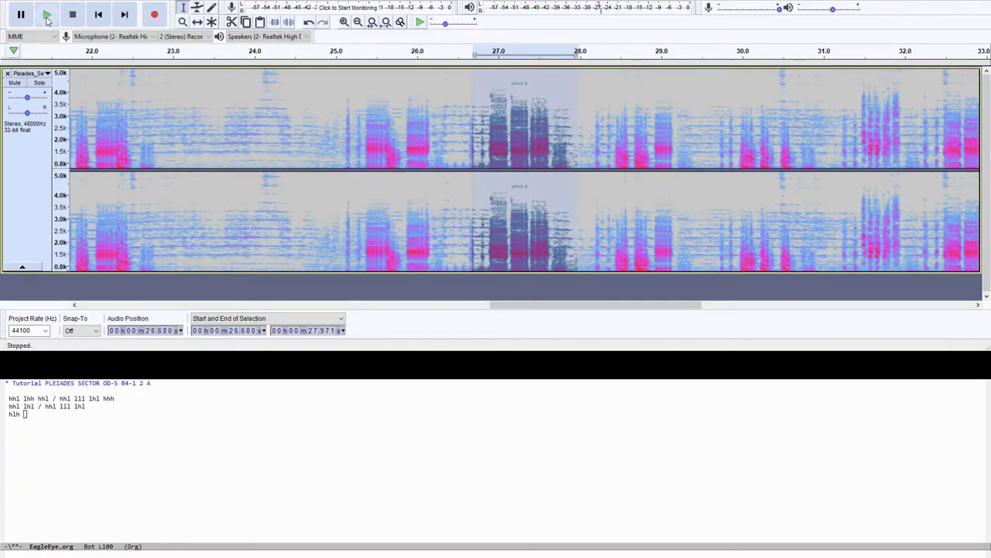
pyautogui.click(47, 14)
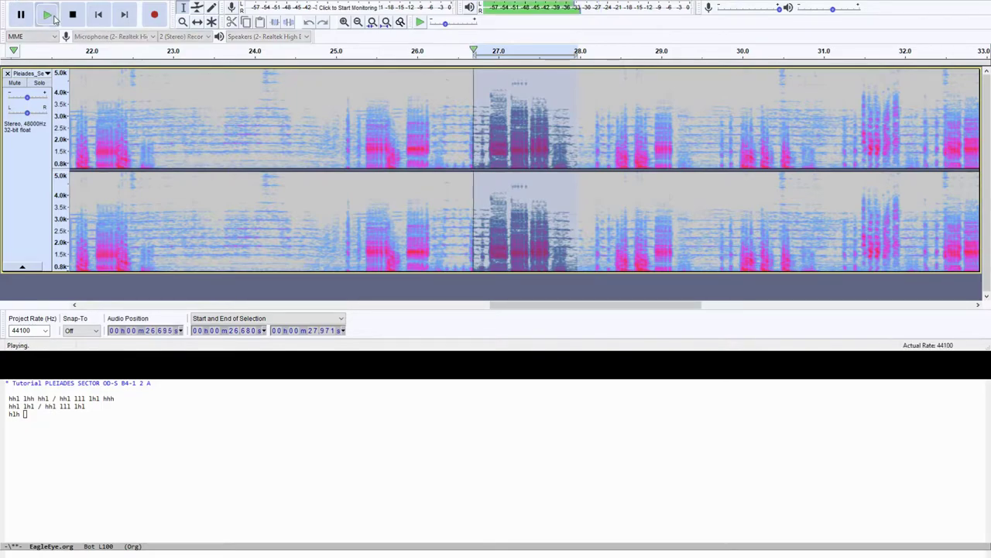
pyautogui.click(37, 419)
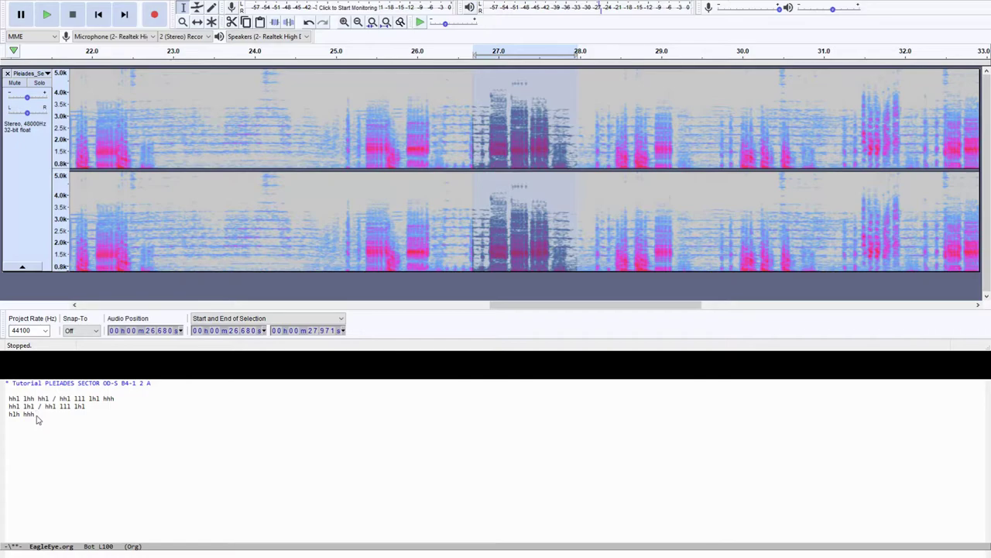
# Step: Play the sound group from about 28.09 to 29.38 s and add "llh" to the third line
pyautogui.moveTo(588, 139); pyautogui.dragTo(692, 139)
pyautogui.click(48, 15)
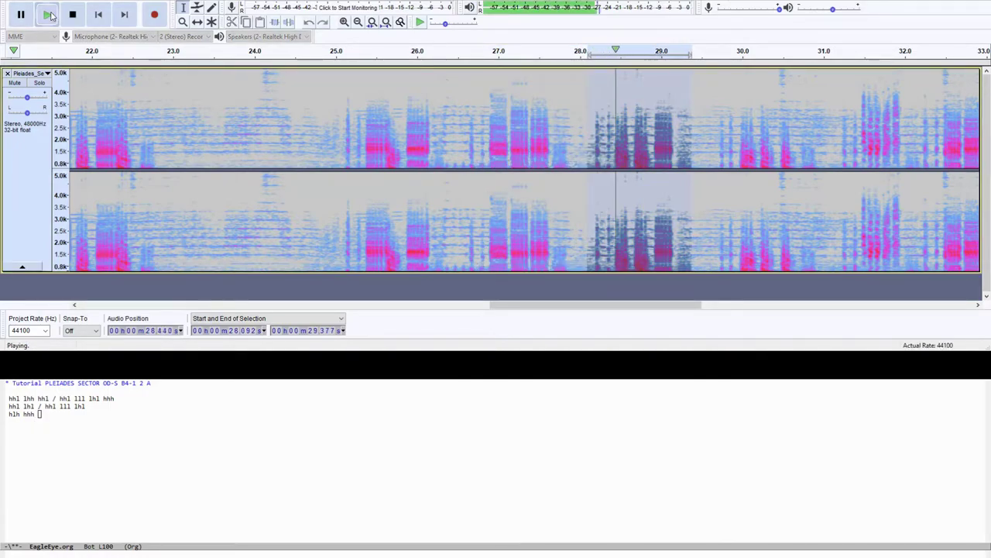
pyautogui.click(53, 417)
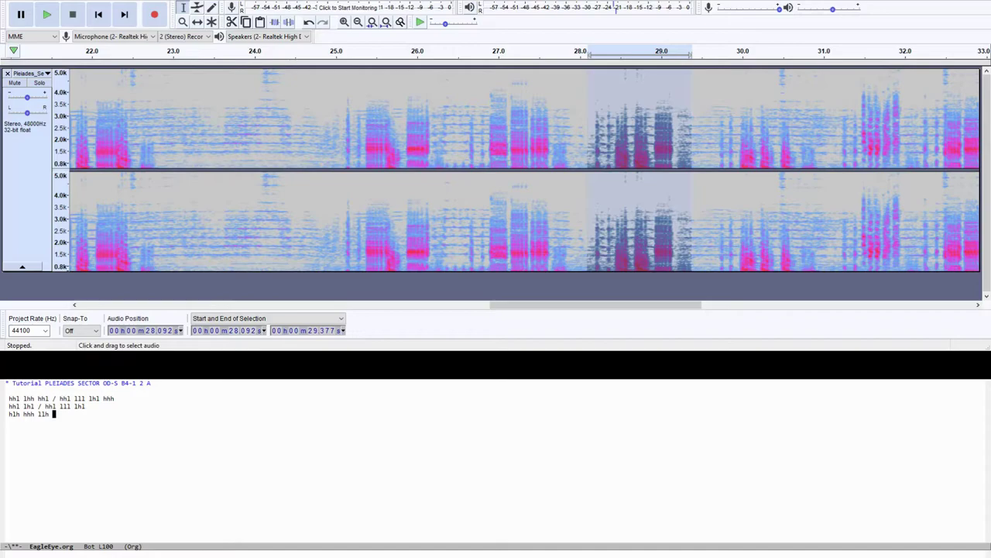
# Step: Play the sound group from about 29.60 to 30.99 s twice and add "lll" to the third line
pyautogui.moveTo(710, 140); pyautogui.dragTo(823, 139)
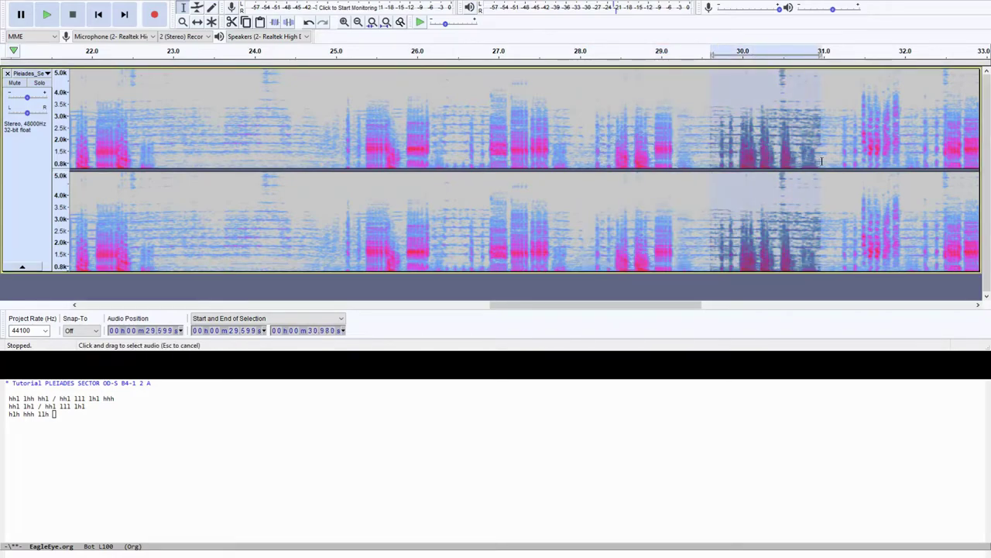
pyautogui.click(57, 15)
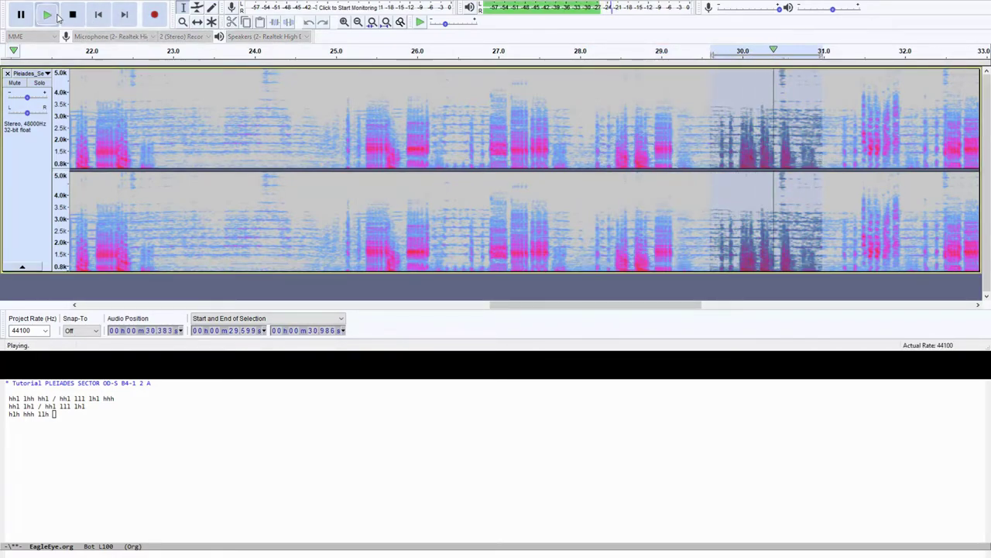
pyautogui.click(57, 15)
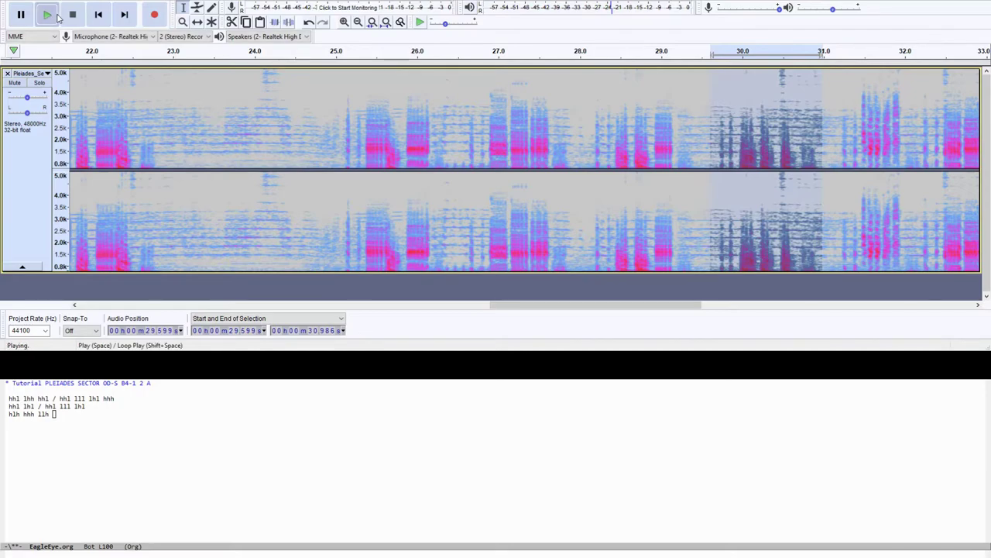
pyautogui.click(61, 416)
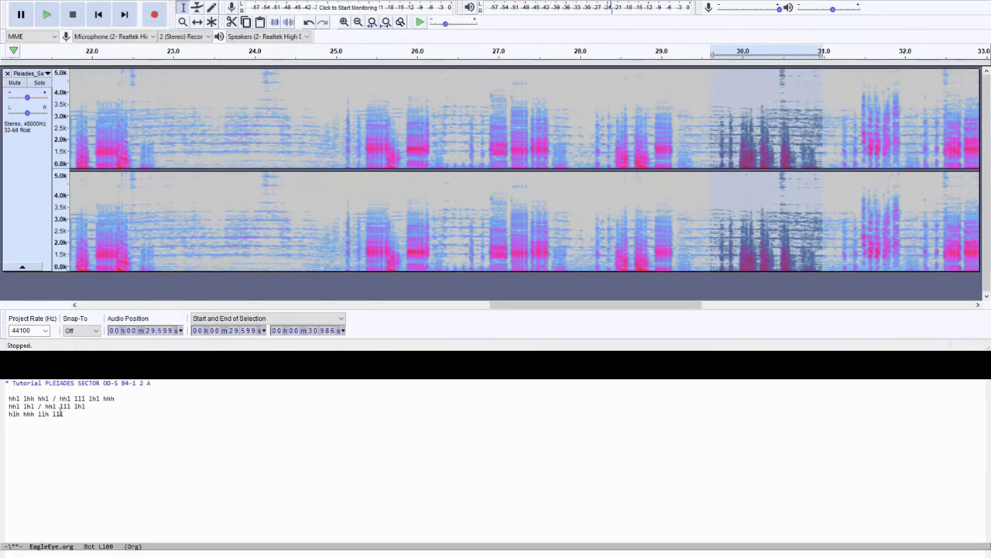
# Step: Play the separator sound from about 31.15 to 32.21 s and add "/" to the third line
pyautogui.moveTo(519, 305); pyautogui.dragTo(558, 313)
pyautogui.moveTo(664, 125); pyautogui.dragTo(745, 143)
pyautogui.click(51, 15)
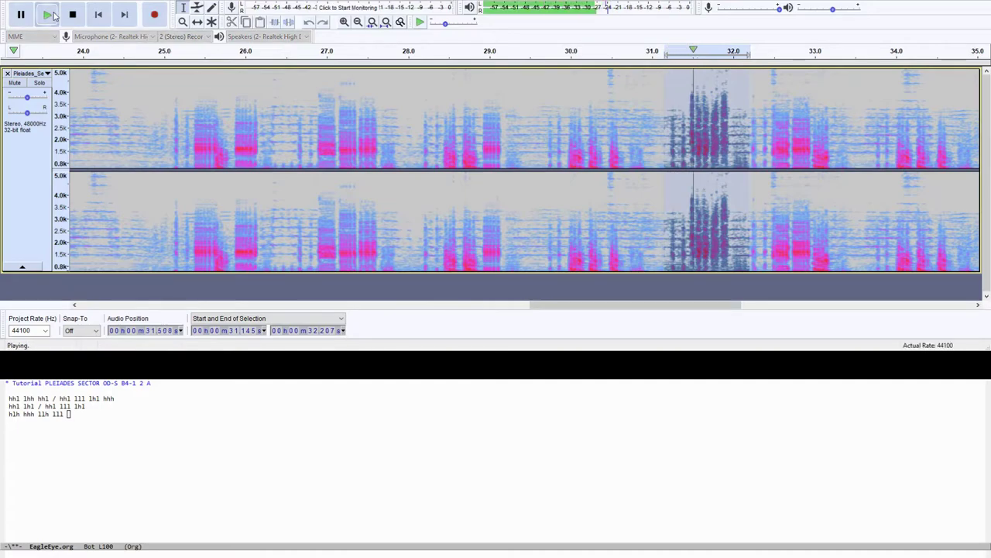
pyautogui.hotkey('alt', 'Tab')
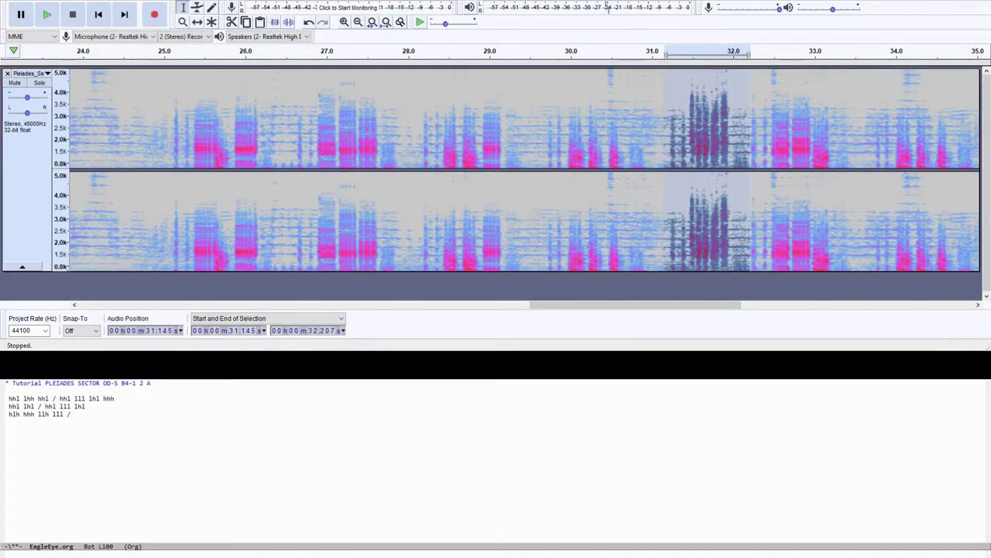
# Step: Play the sound group from about 32.14 to 33.55 s and add "hhl" after the separator on the third line
pyautogui.moveTo(612, 305); pyautogui.dragTo(671, 307)
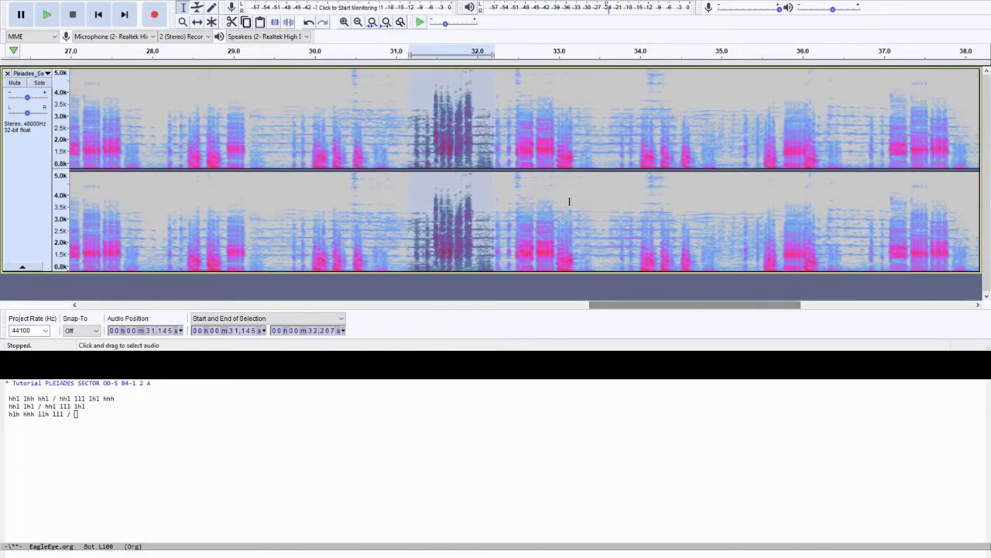
pyautogui.moveTo(490, 232); pyautogui.dragTo(603, 232)
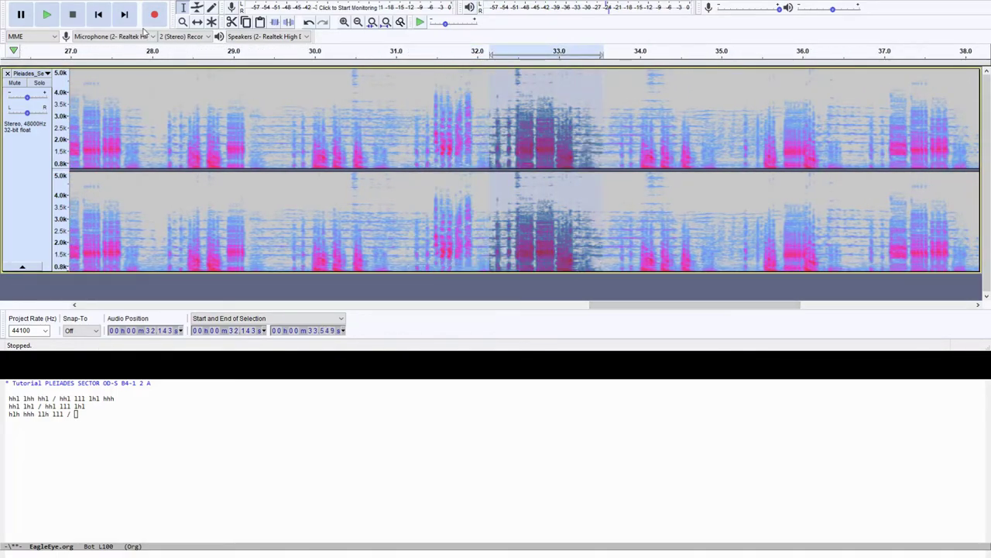
pyautogui.click(46, 15)
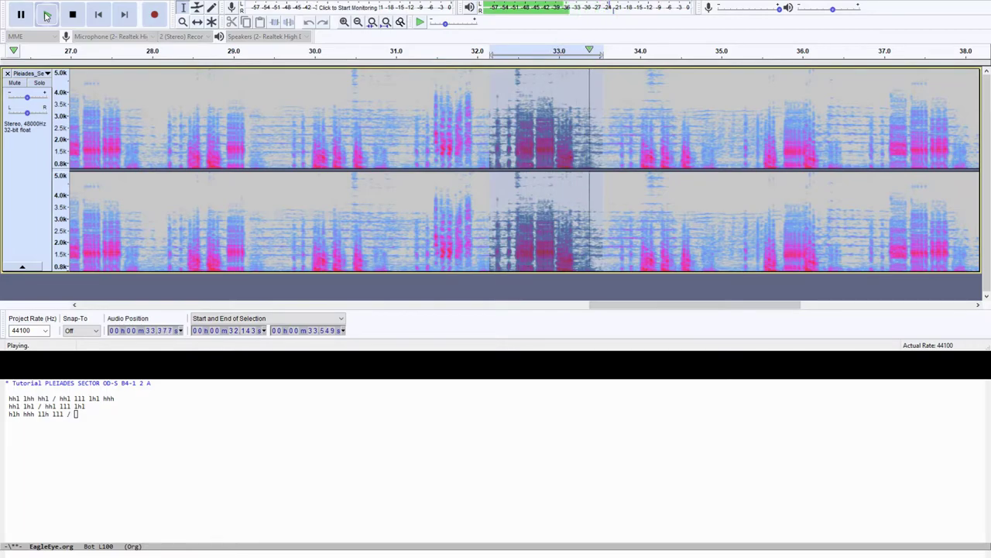
pyautogui.click(83, 418)
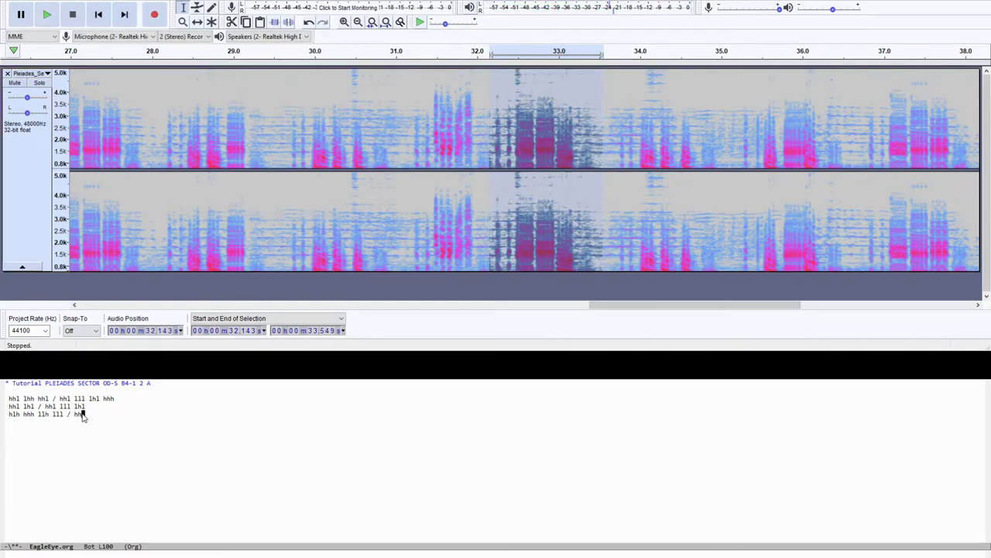
# Step: Play the sound group from about 33.59 to 35.11 s and add "lll" to the third line
pyautogui.moveTo(609, 217); pyautogui.dragTo(728, 217)
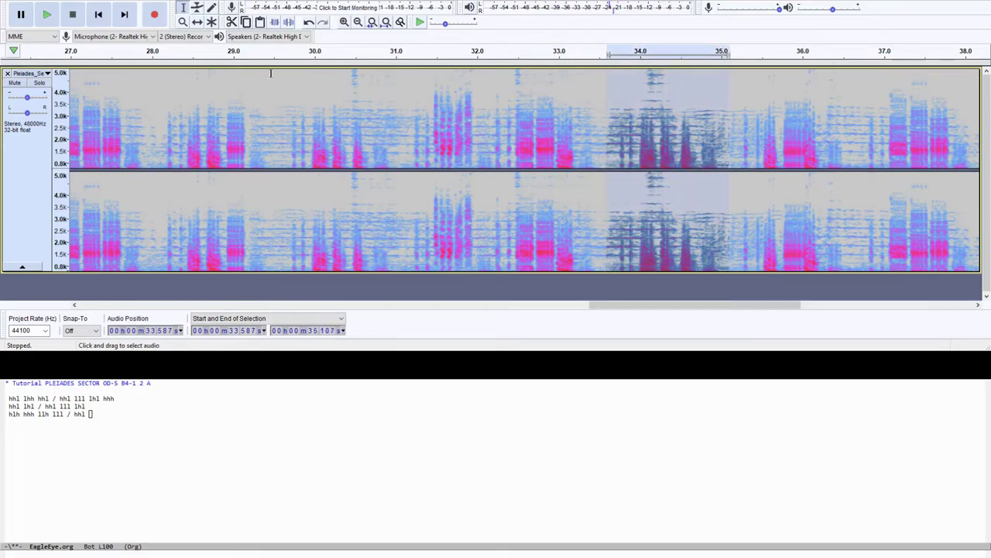
pyautogui.click(52, 18)
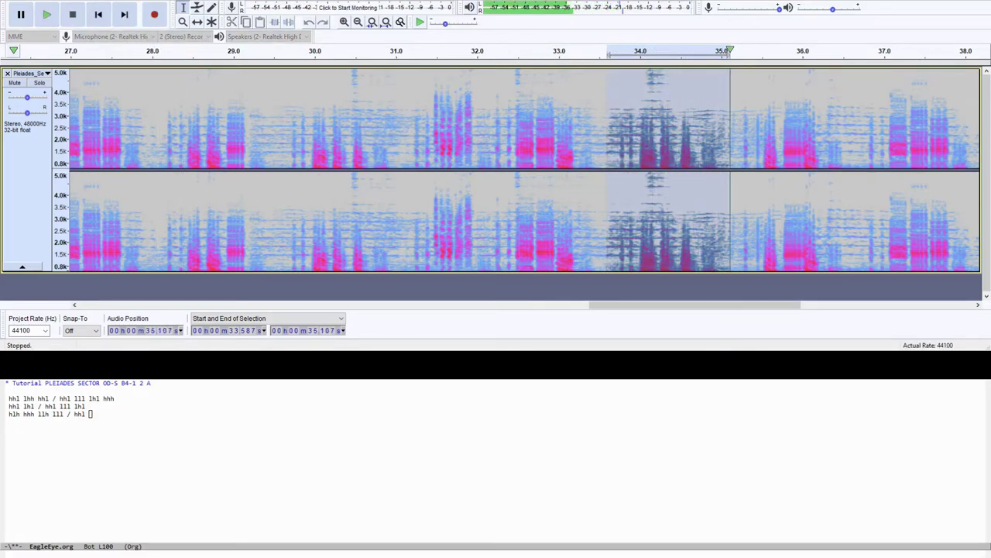
pyautogui.click(99, 416)
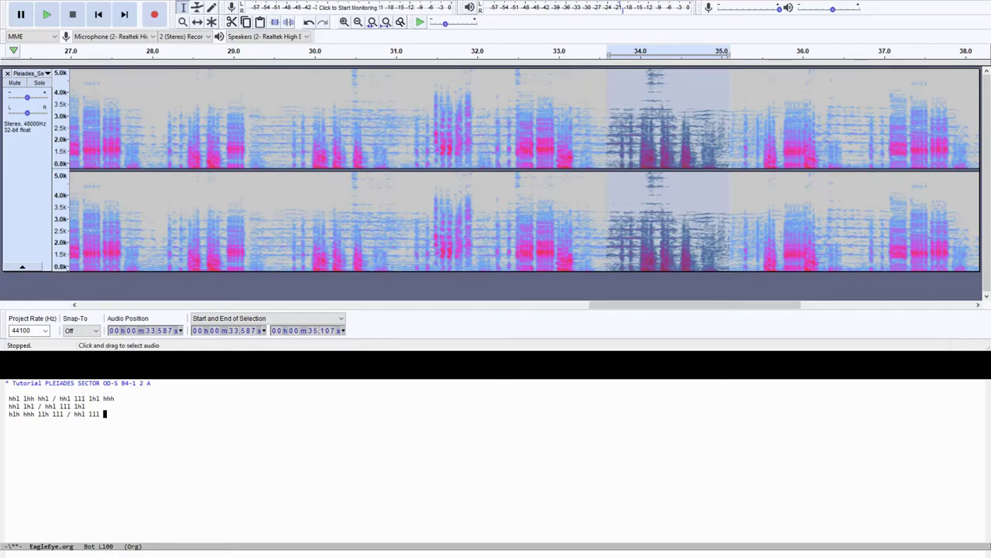
# Step: Play the sound group from about 35.13 to 36.60 s and add "lhl" to the third line
pyautogui.moveTo(732, 159); pyautogui.dragTo(850, 160)
pyautogui.click(48, 16)
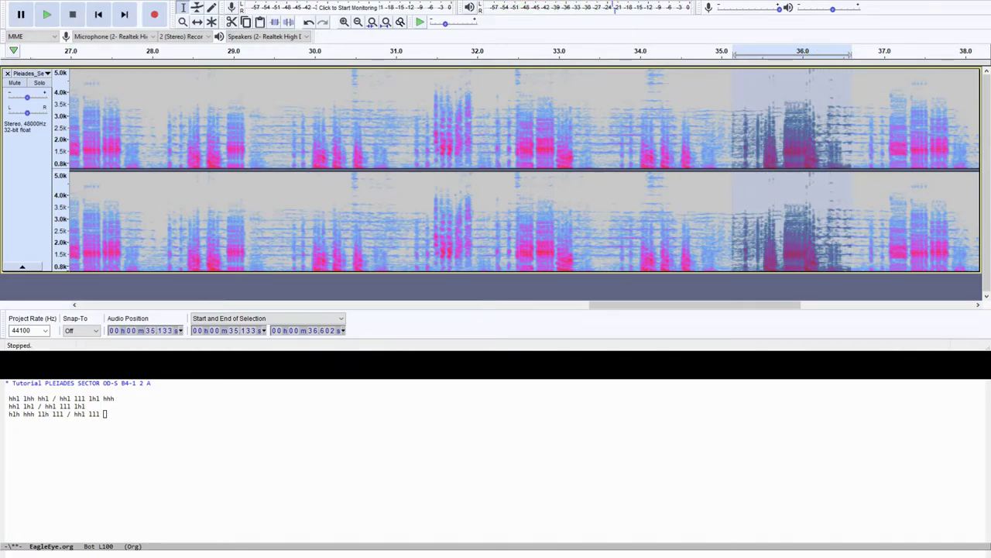
pyautogui.click(127, 424)
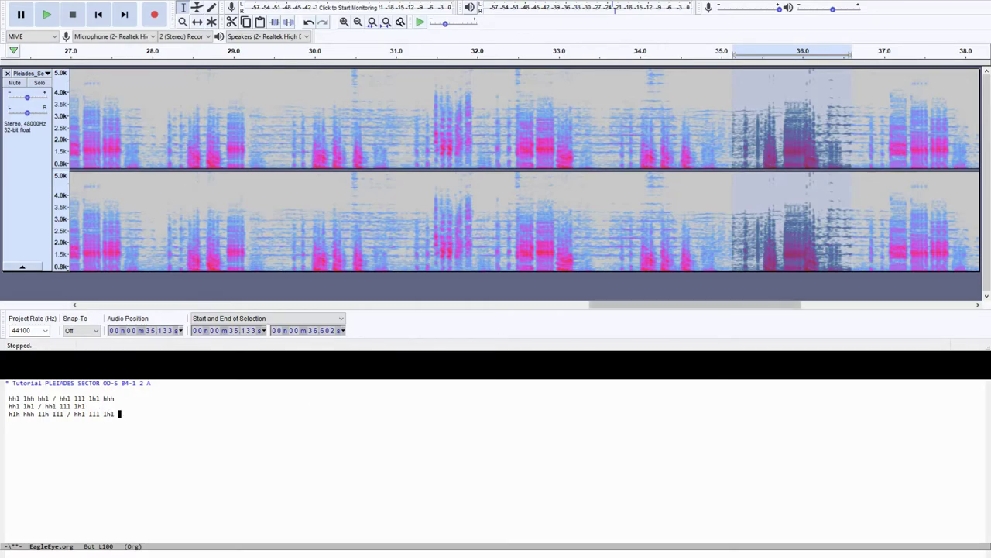
# Step: Play the last sound group from about 36.75 to 38.16 s and finish the third line with "hhh"
pyautogui.moveTo(620, 305); pyautogui.dragTo(673, 305)
pyautogui.moveTo(628, 133); pyautogui.dragTo(743, 133)
pyautogui.click(46, 17)
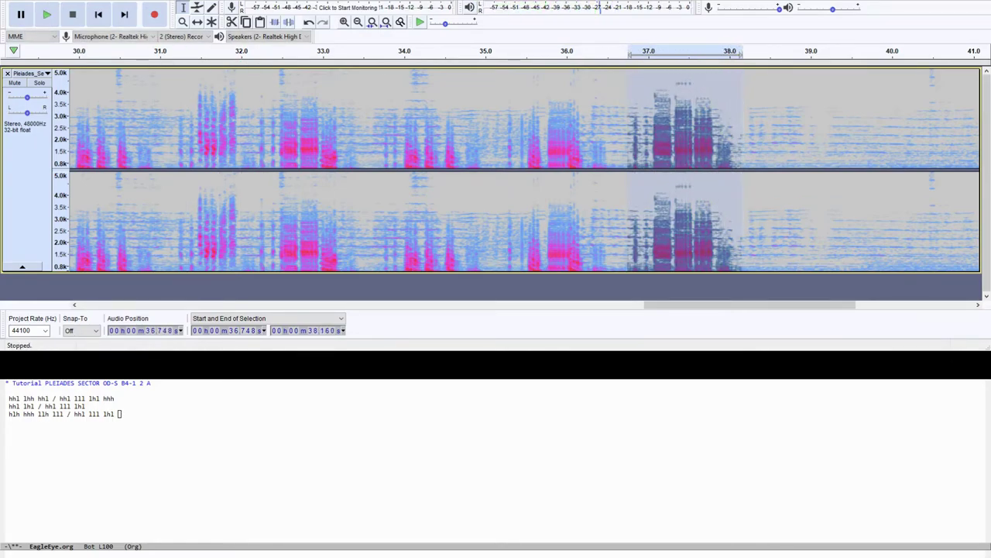
pyautogui.click(133, 420)
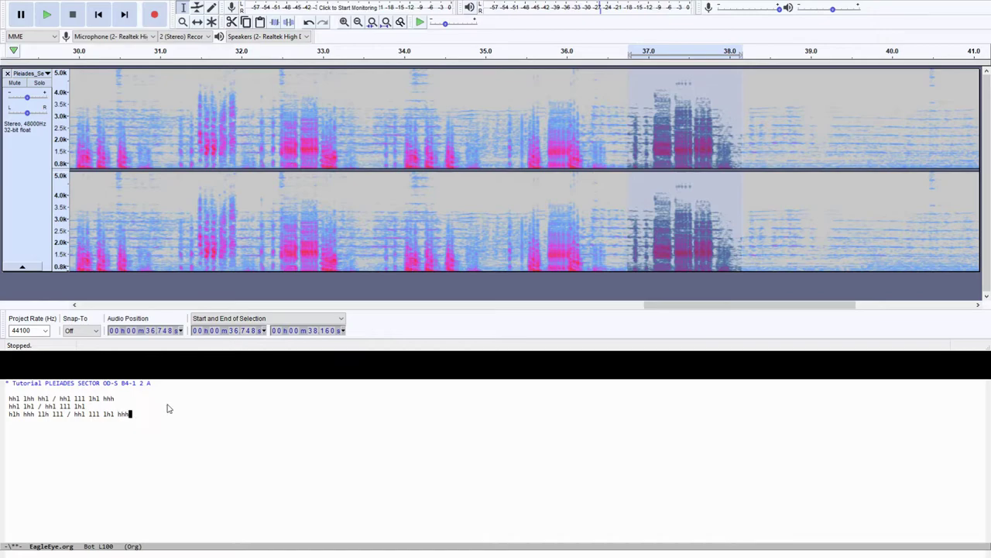
pyautogui.moveTo(787, 305); pyautogui.dragTo(870, 307)
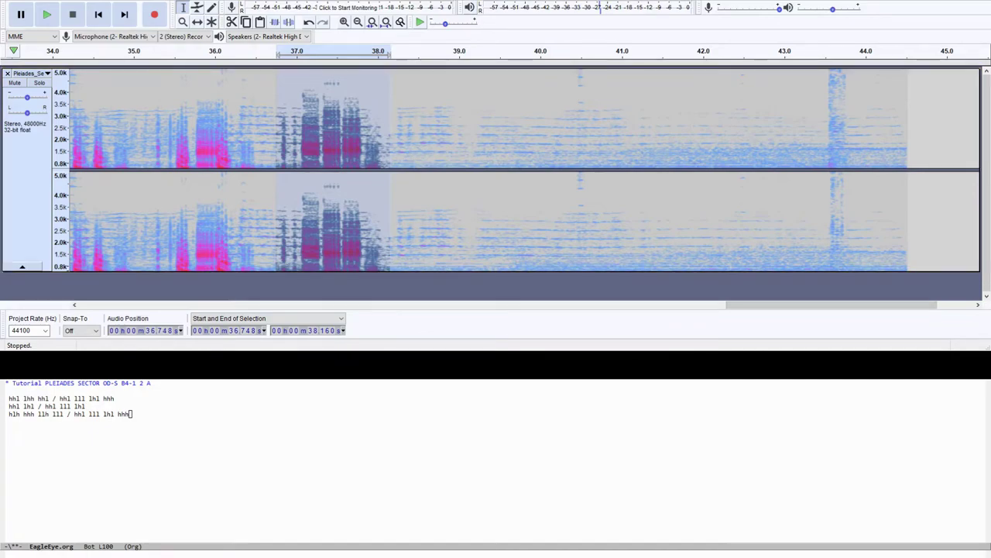
# Step: Switch to the jubjubnest.net:8001 page in the browser and enter the origin "PLEIADES SECTOR OD-S B4-1" copied from the notes heading
pyautogui.hotkey('alt', 'Tab')
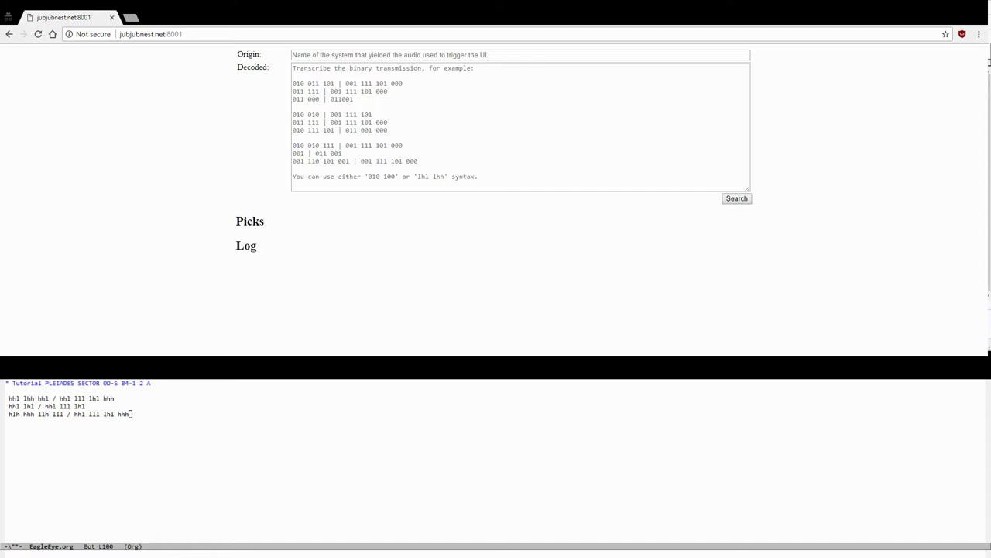
pyautogui.moveTo(45, 383); pyautogui.dragTo(137, 385)
pyautogui.hotkey('alt', 'w')
pyautogui.click(333, 55)
pyautogui.write('PLEIADES SECTOR OD-S B4-1')
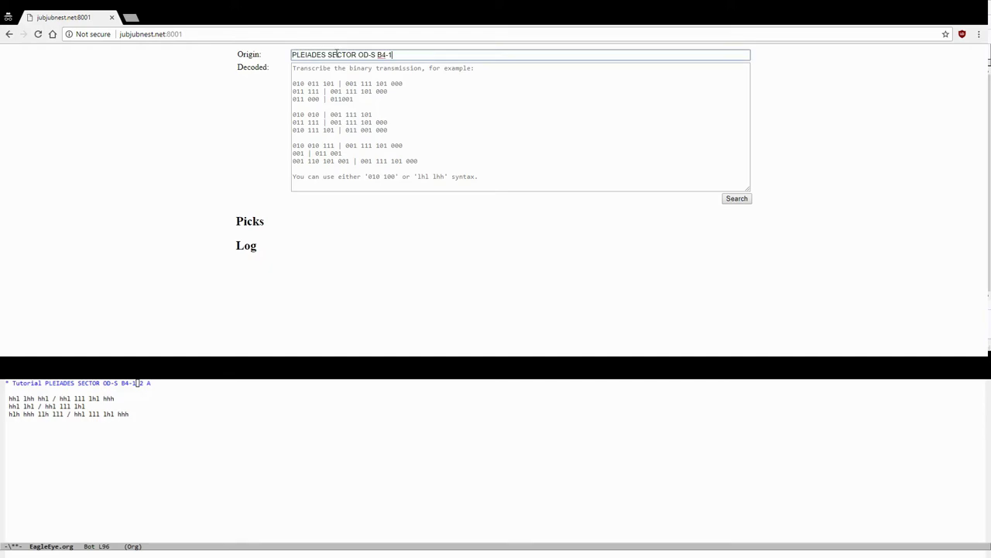
# Step: Copy the three transcribed lines from the notes into the decoded text, run the search and highlight the pick's average error
pyautogui.moveTo(8, 422); pyautogui.dragTo(6, 398)
pyautogui.hotkey('ctrl', 'c')
pyautogui.hotkey('alt', 'w')
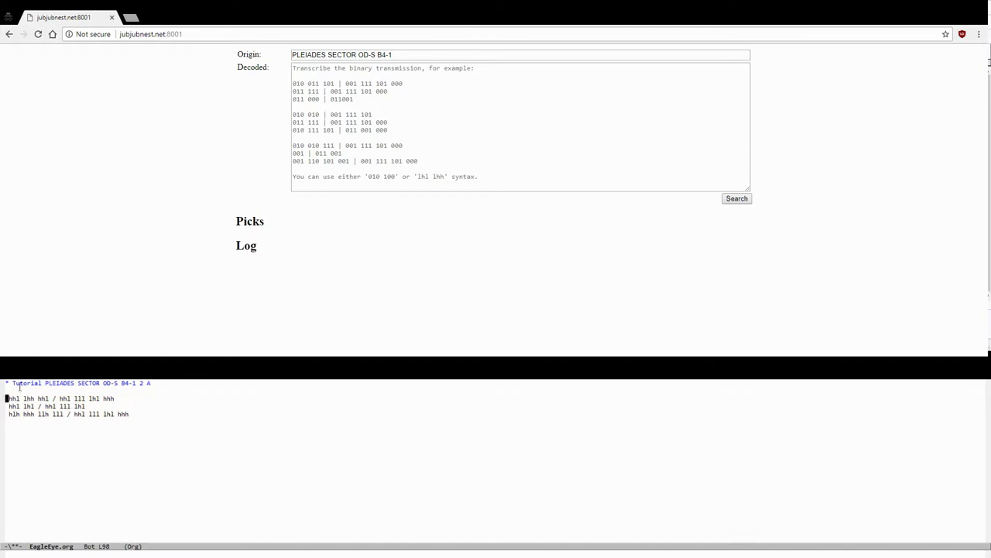
pyautogui.click(409, 117)
pyautogui.hotkey('ctrl', 'v')
pyautogui.click(728, 200)
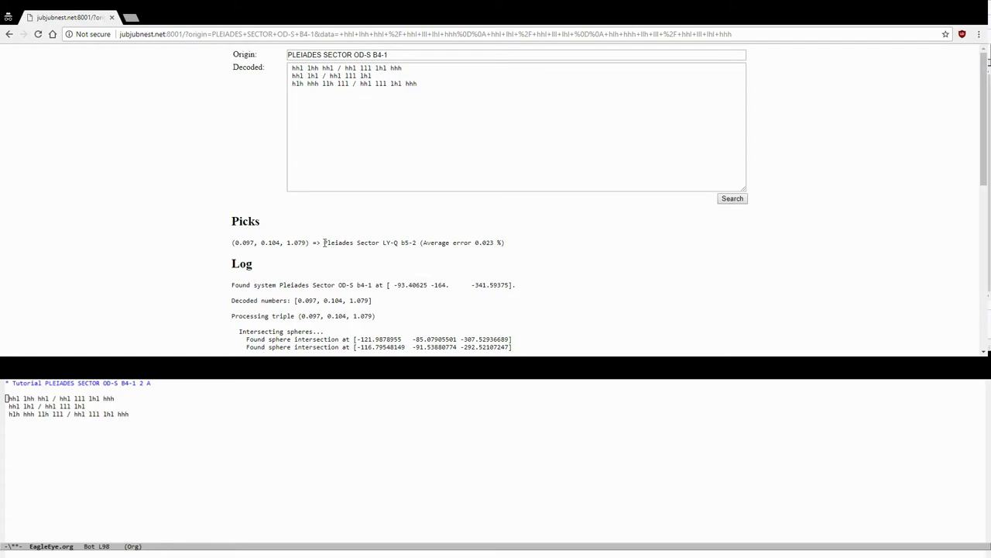
pyautogui.moveTo(326, 243); pyautogui.dragTo(509, 242)
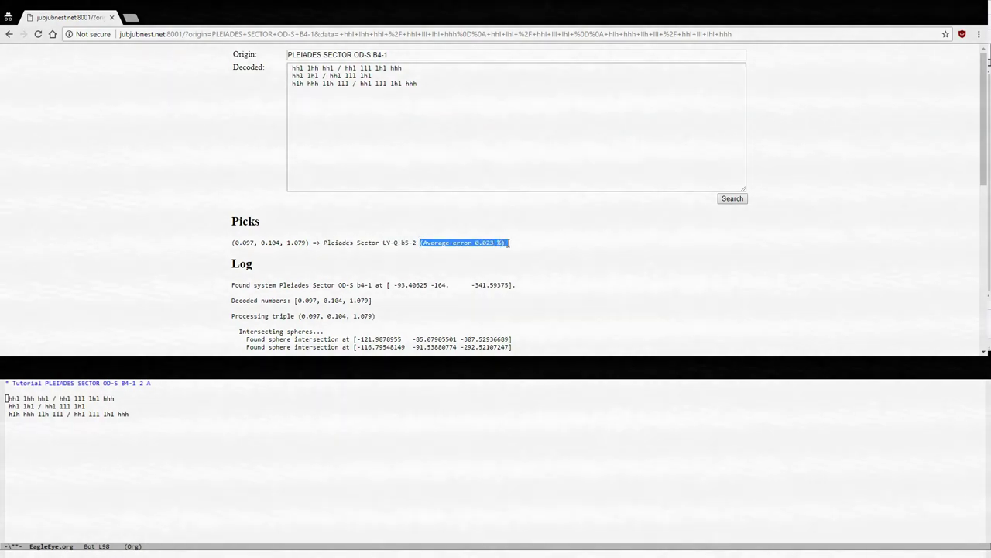